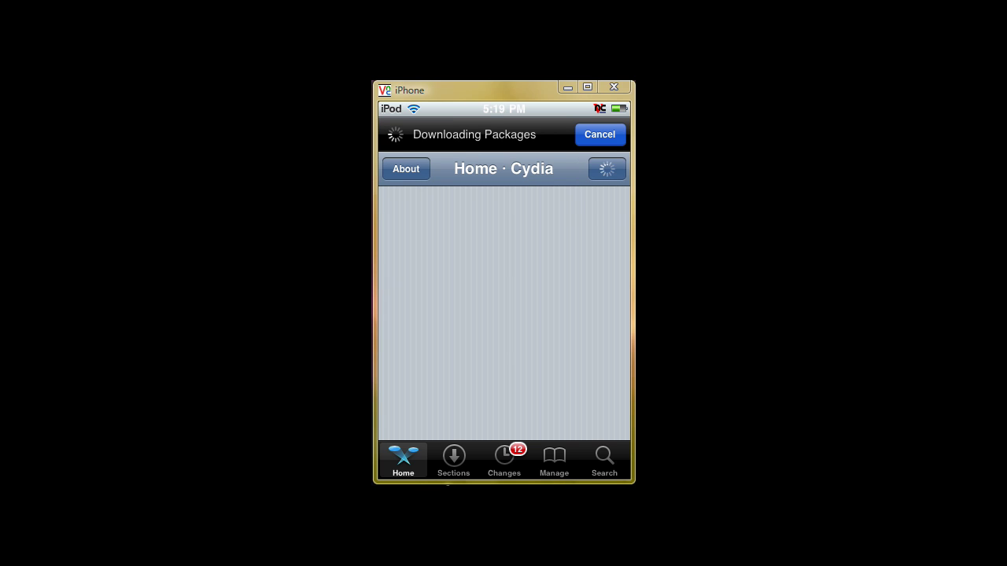
From Cydia's Manage page, open Sources and scroll through repos like Hackulo.us and iModZone
{"action": "left_click", "coordinate": [553, 460]}
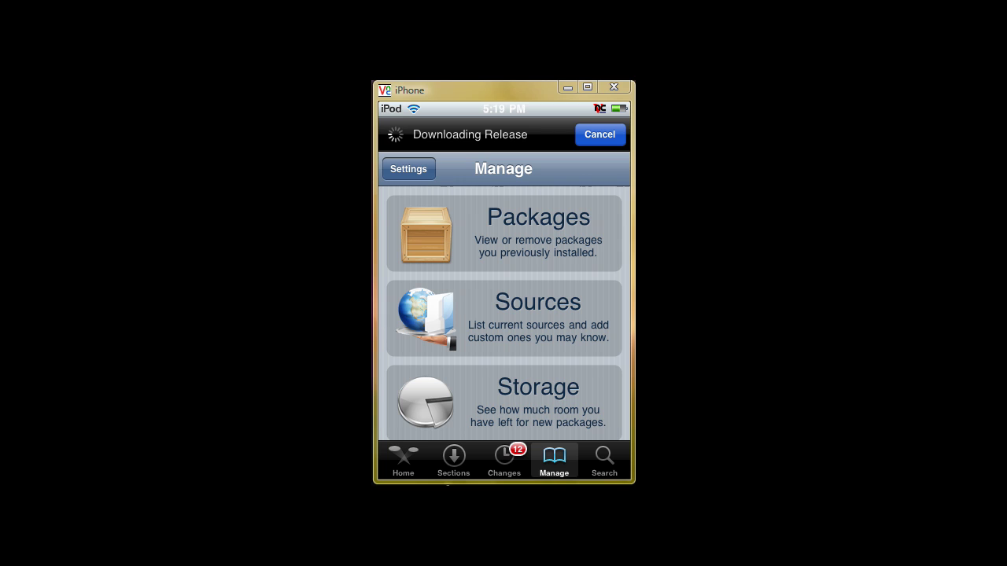
{"action": "left_click", "coordinate": [503, 318]}
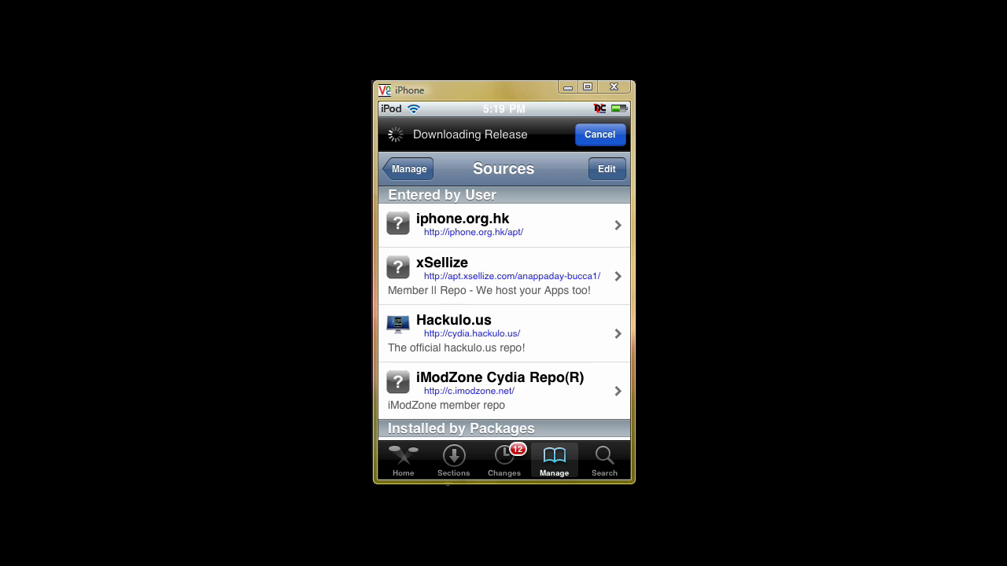
{"action": "scroll", "coordinate": [503, 315], "scroll_direction": "down", "scroll_amount": 3}
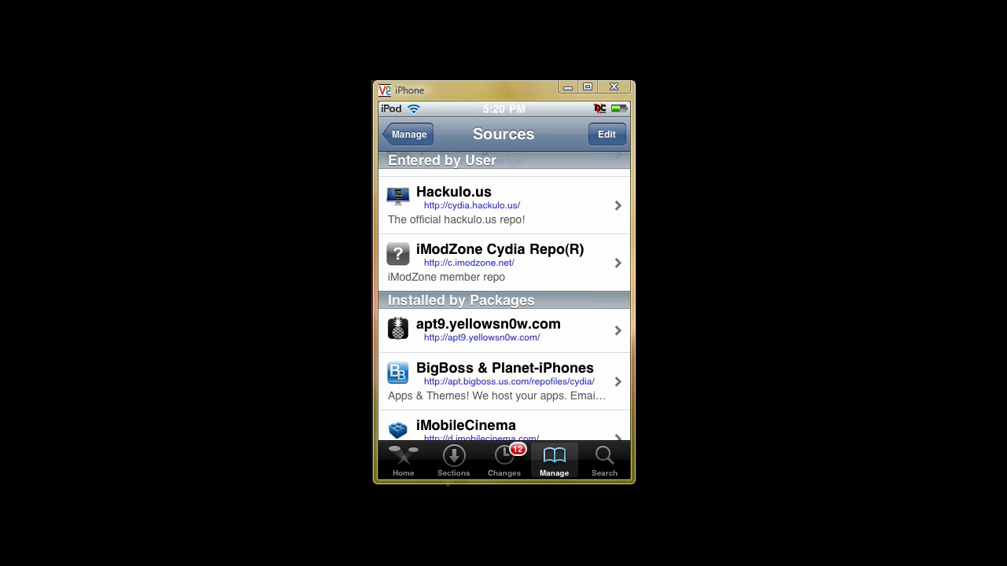
{"action": "left_click", "coordinate": [606, 134]}
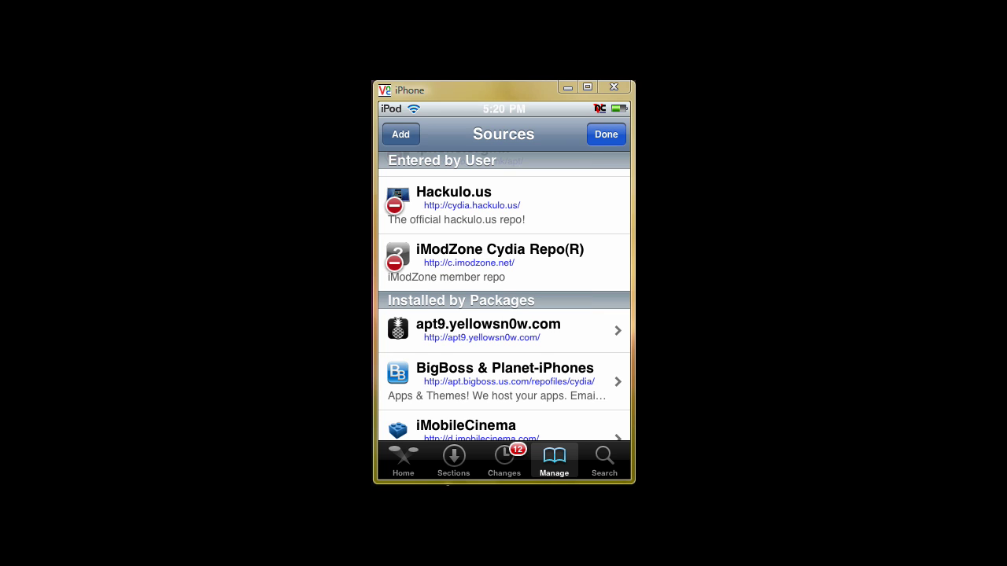
{"action": "left_click", "coordinate": [407, 140]}
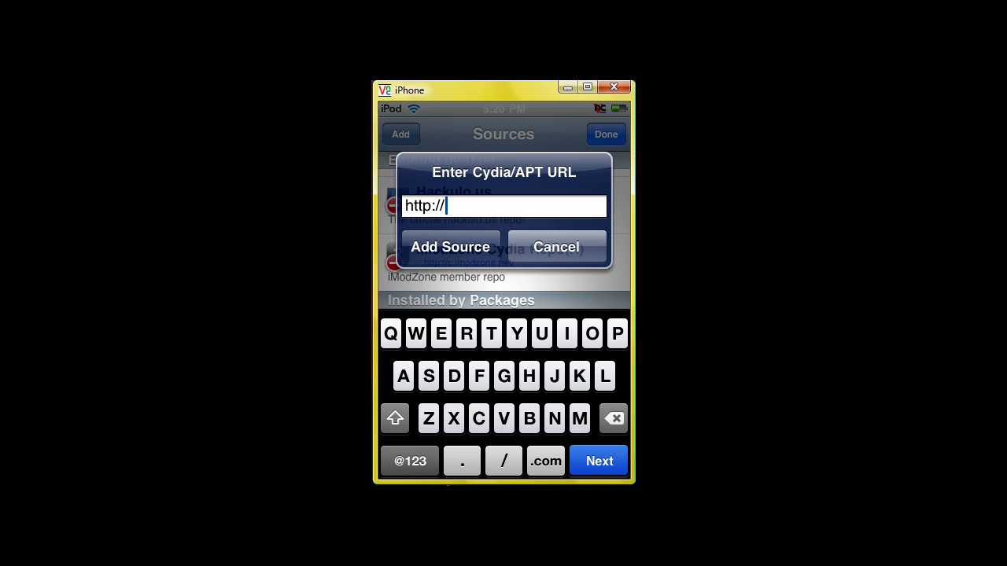
{"action": "left_click", "coordinate": [479, 418]}
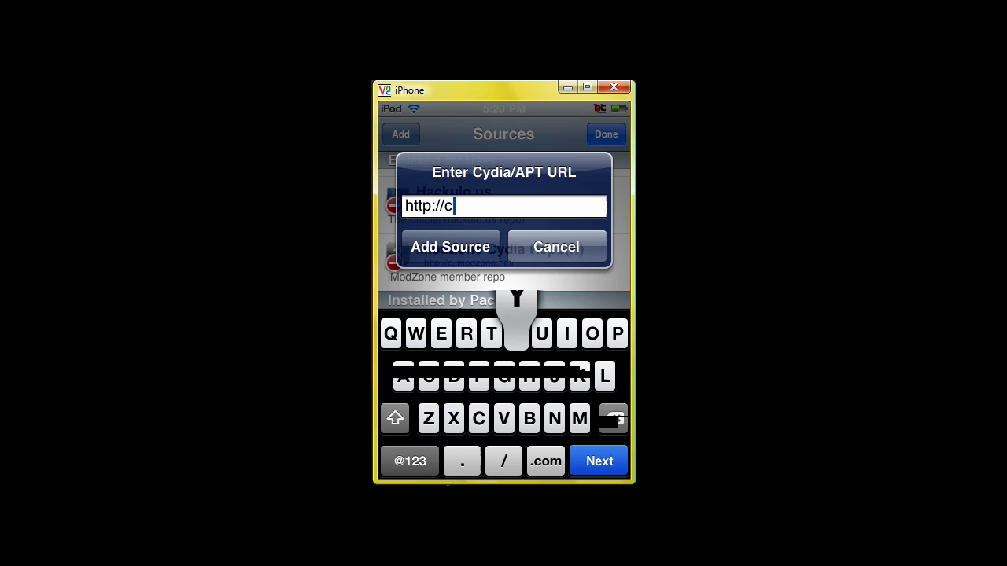
{"action": "type", "text": "ydia"}
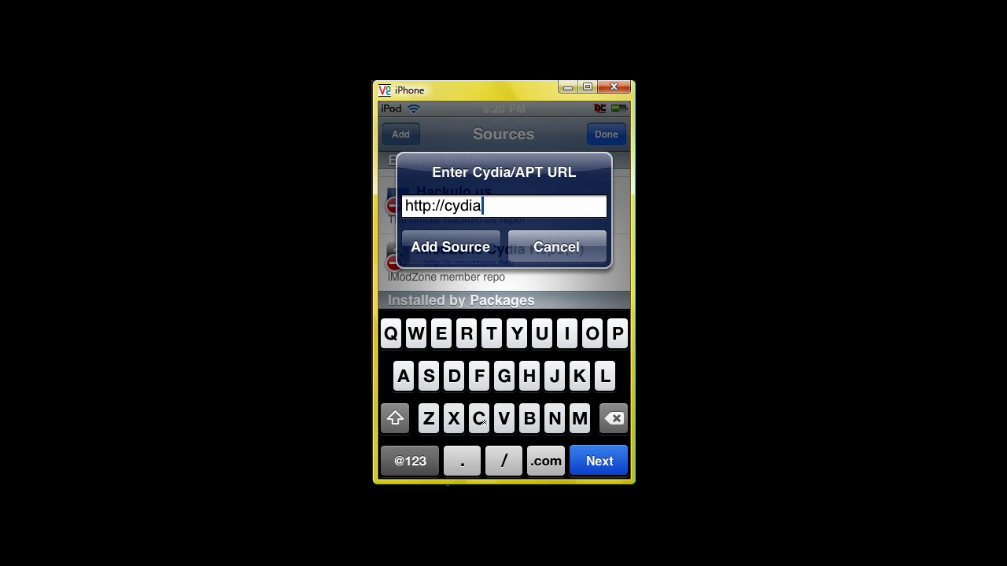
{"action": "type", "text": "."}
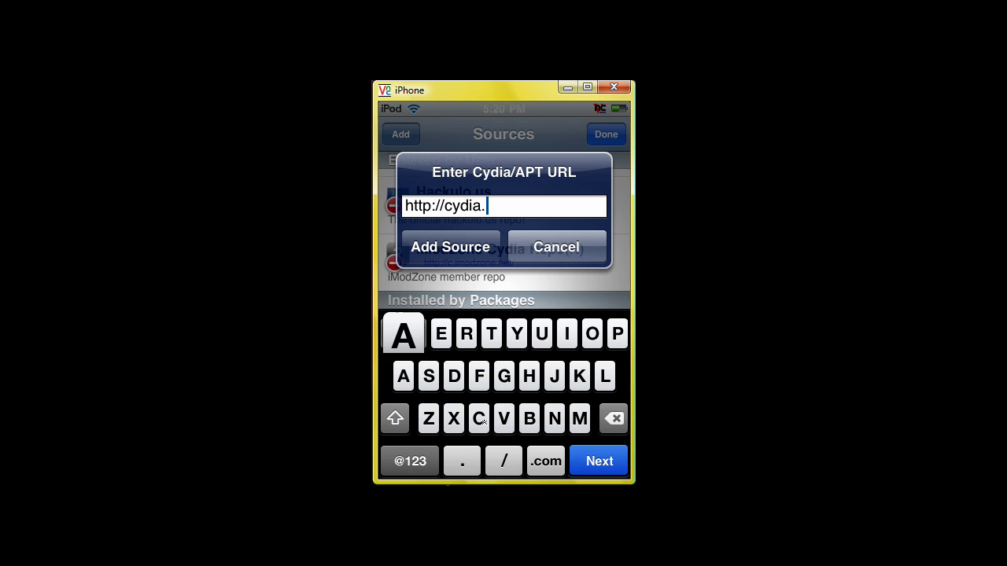
{"action": "type", "text": "hackulo"}
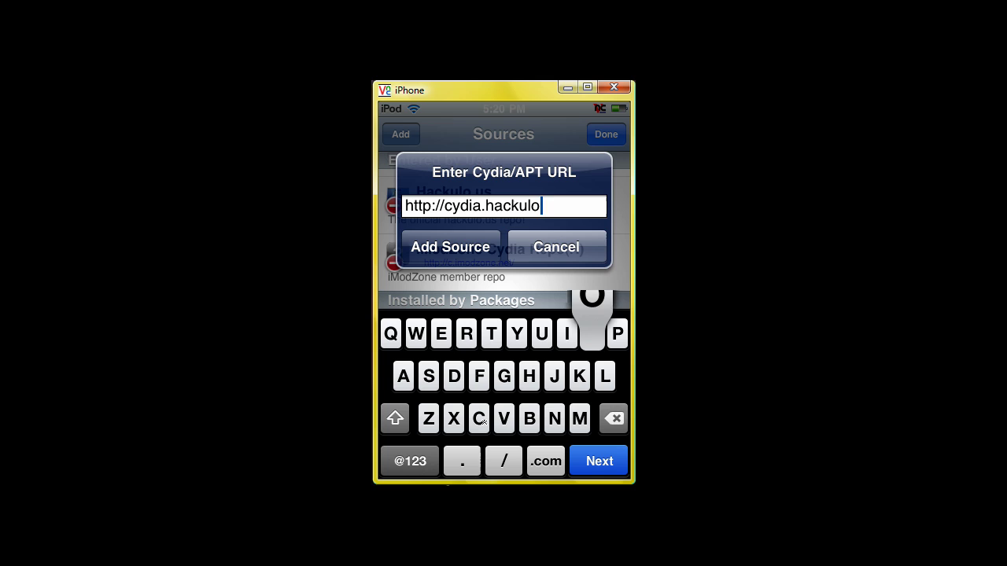
{"action": "type", "text": ".us"}
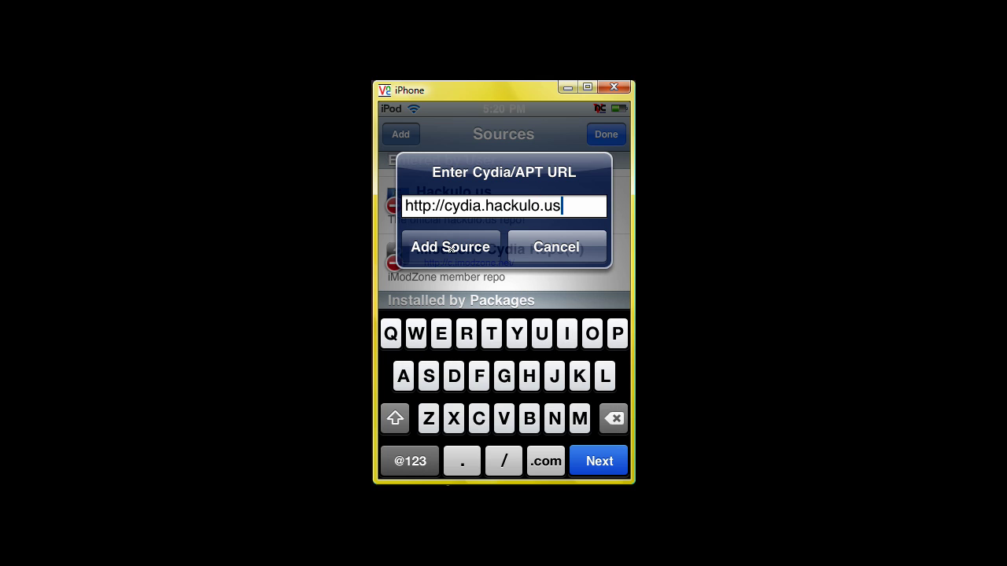
{"action": "left_click", "coordinate": [533, 238]}
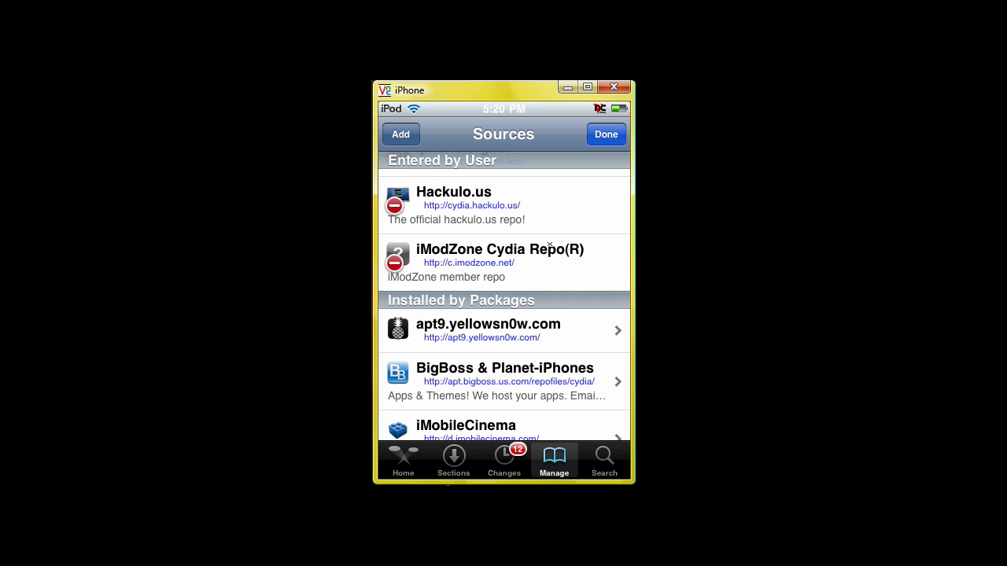
Leave edit mode and browse the Hackulo.us source's package list
{"action": "left_click", "coordinate": [605, 134]}
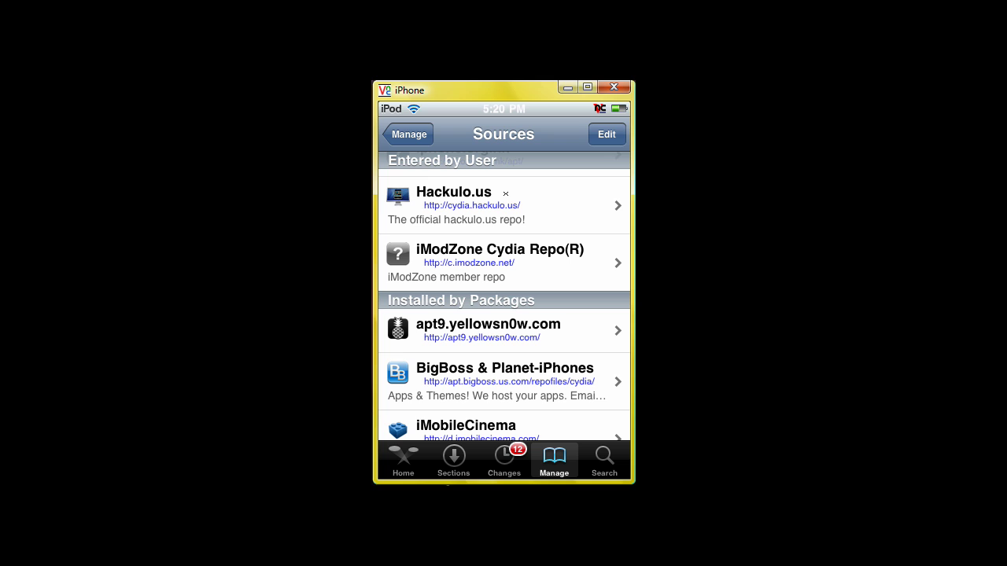
{"action": "left_click", "coordinate": [505, 194]}
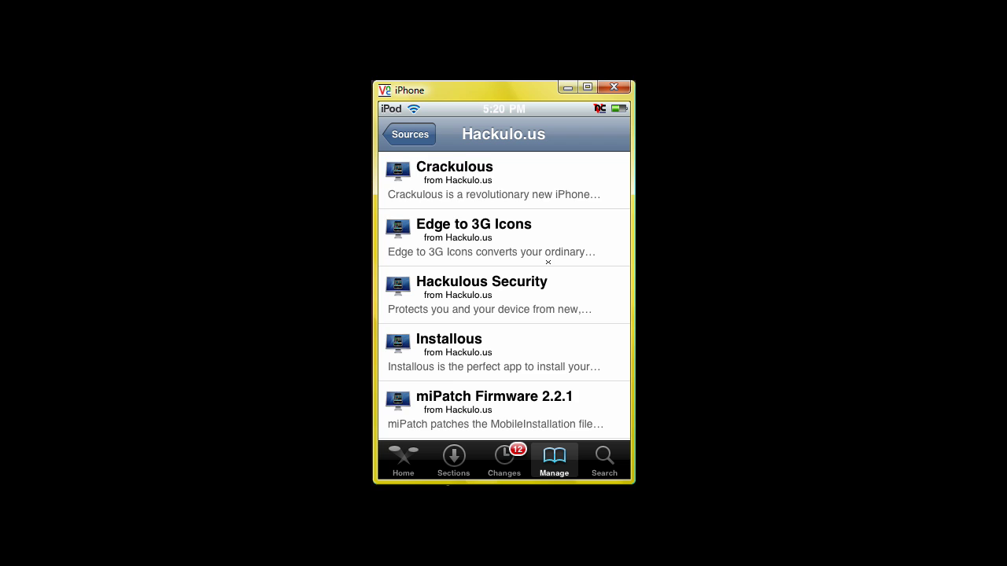
{"action": "scroll", "coordinate": [549, 262], "scroll_direction": "down", "scroll_amount": 3}
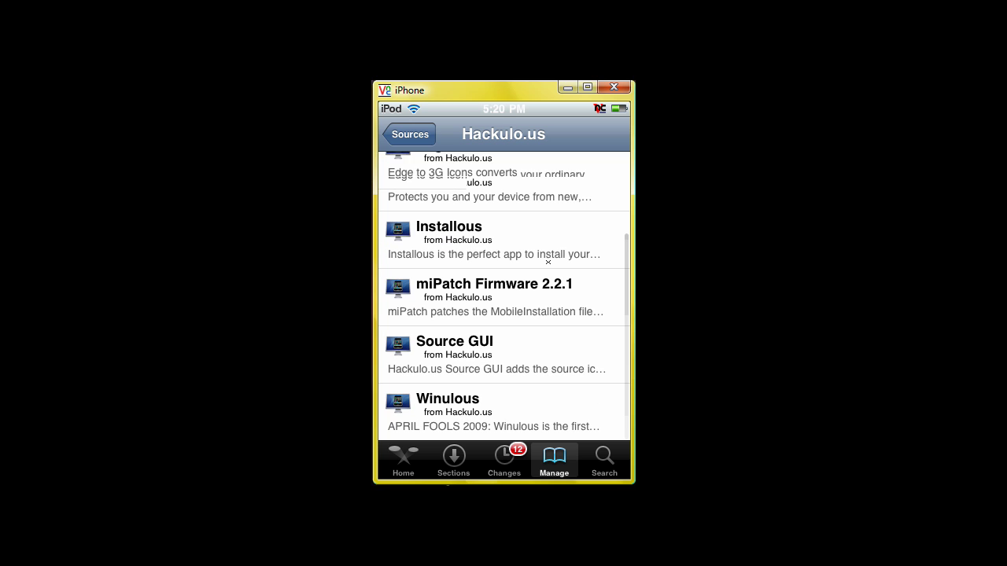
{"action": "scroll", "coordinate": [548, 262], "scroll_direction": "up", "scroll_amount": 2}
Open the Installous 2.0.2 package details and scroll through them
{"action": "left_click", "coordinate": [548, 262]}
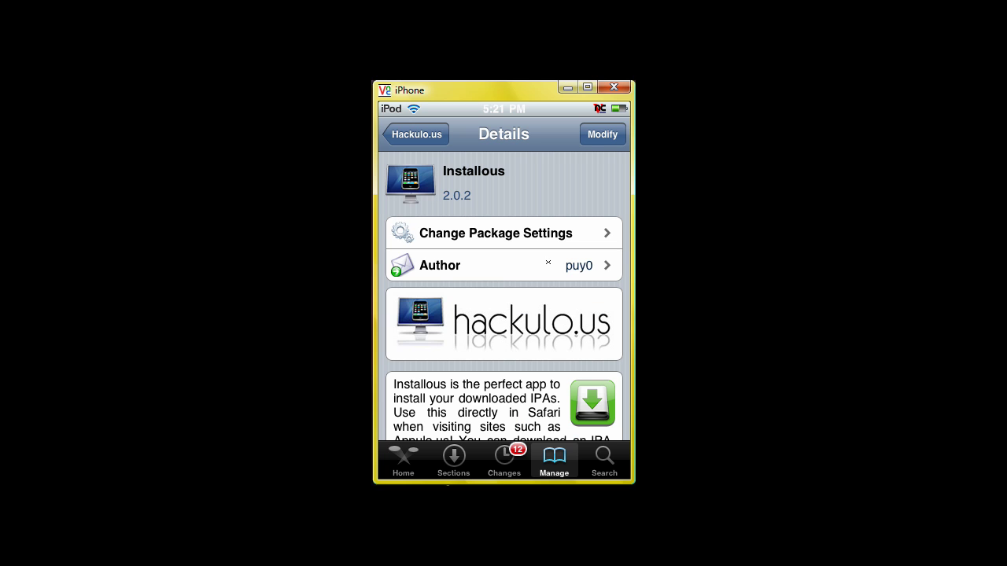
{"action": "scroll", "coordinate": [548, 262], "scroll_direction": "down", "scroll_amount": 5}
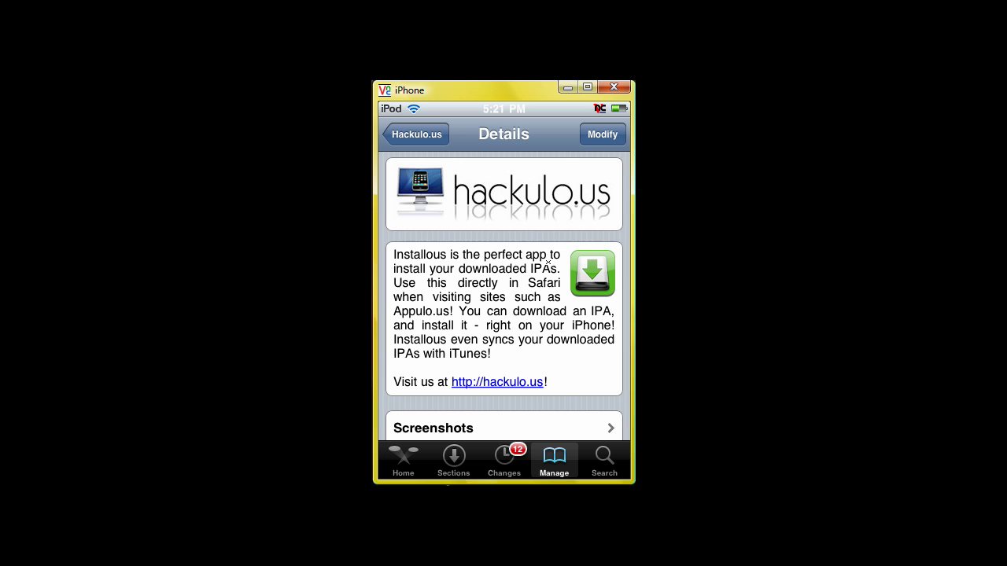
{"action": "scroll", "coordinate": [548, 262], "scroll_direction": "up", "scroll_amount": 5}
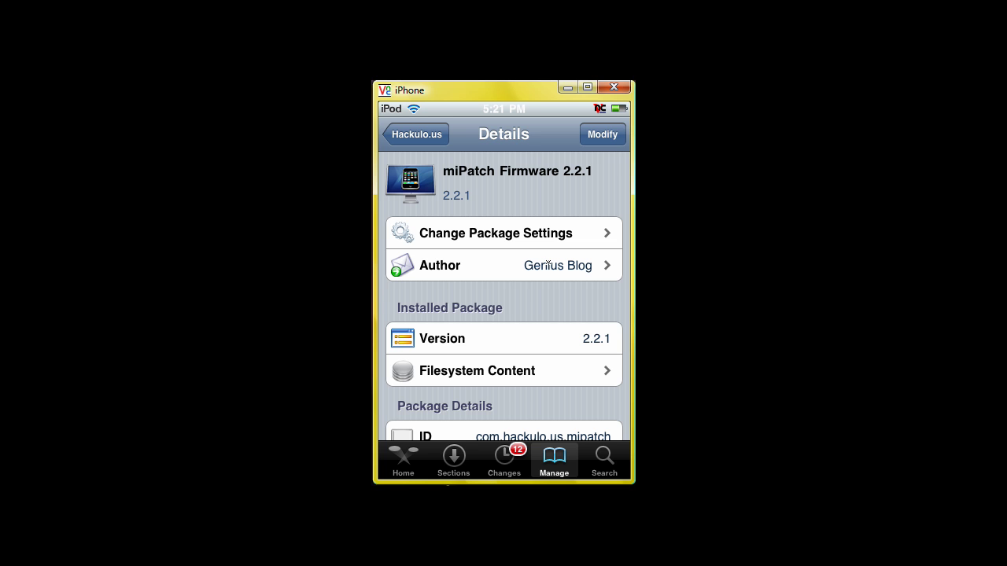
Bring up miPatch's Modify options, cancel without changes, and return to the home screen
{"action": "left_click_drag", "start_coordinate": [548, 265], "coordinate": [548, 169]}
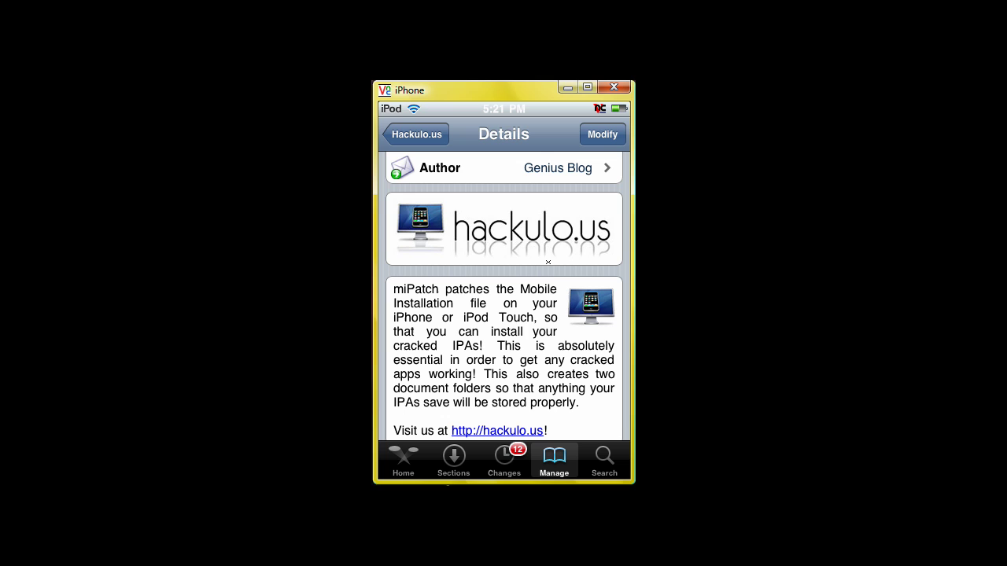
{"action": "left_click", "coordinate": [602, 135]}
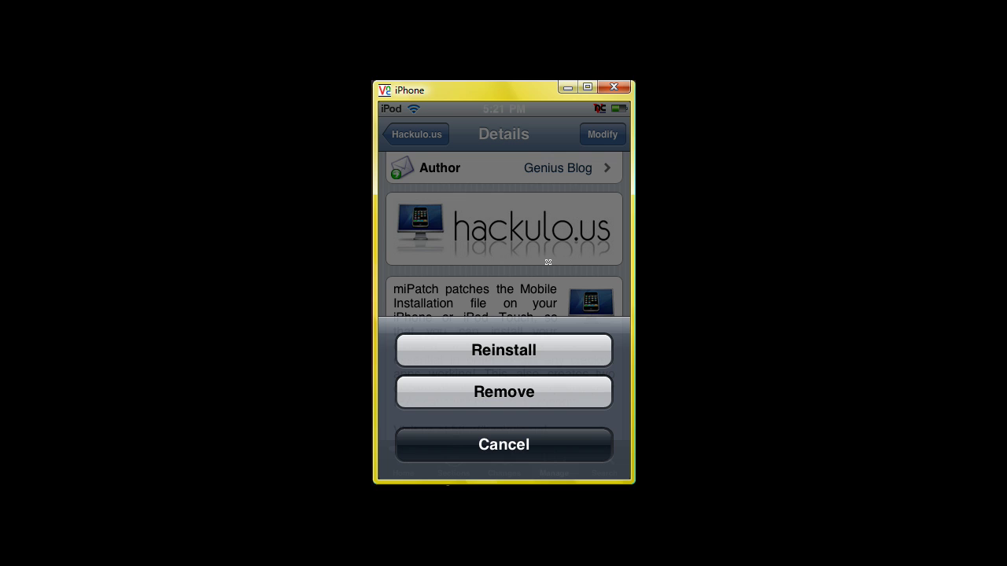
{"action": "left_click", "coordinate": [503, 444]}
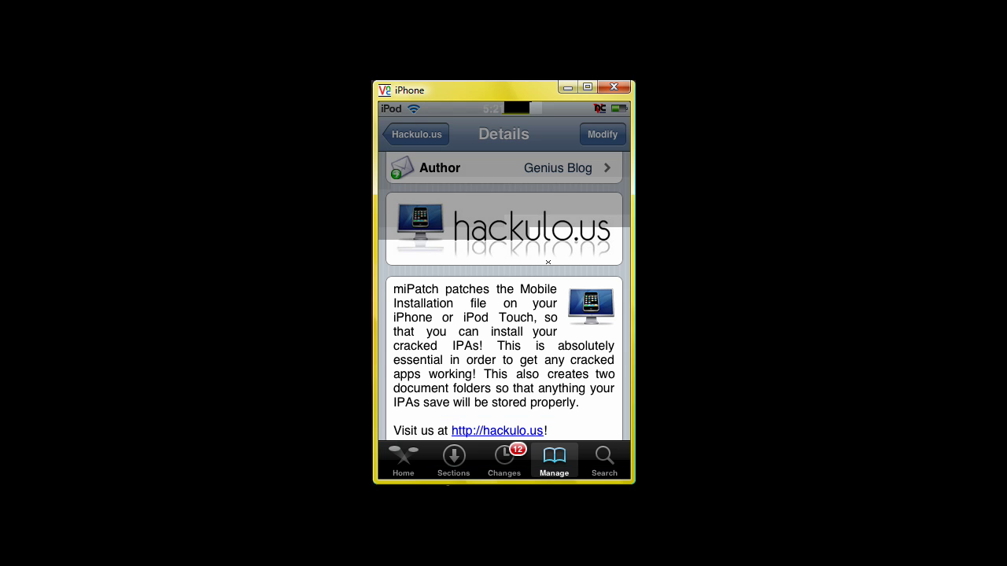
{"action": "key", "text": "Home"}
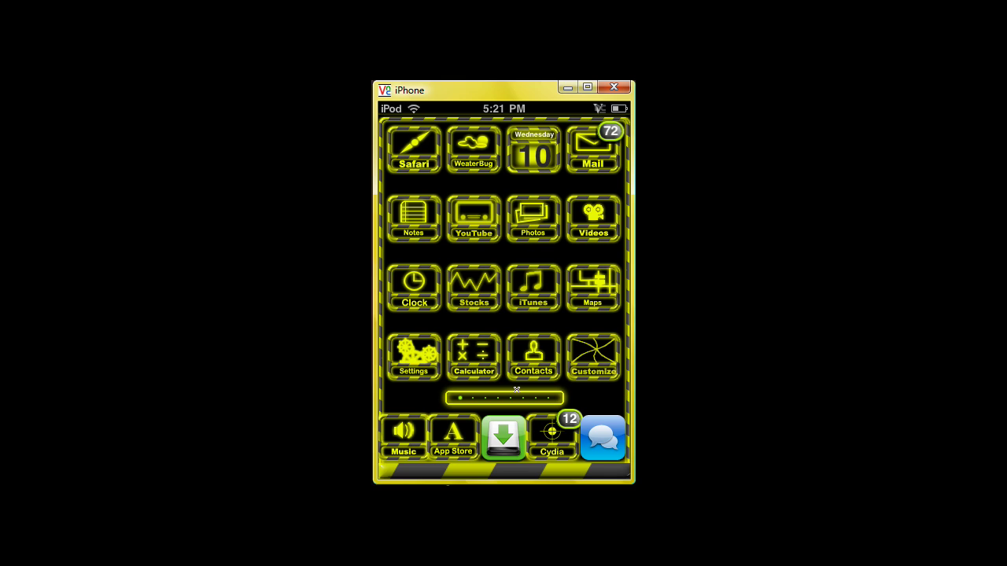
Launch Installous, list newest apps from all categories, and scroll down to Wizard of the forest
{"action": "left_click", "coordinate": [497, 446]}
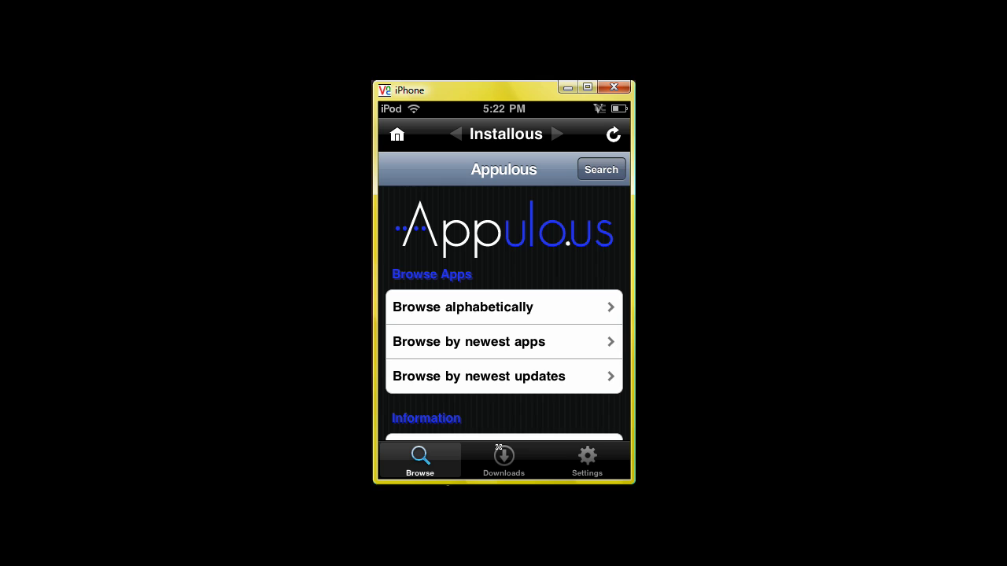
{"action": "left_click", "coordinate": [521, 342]}
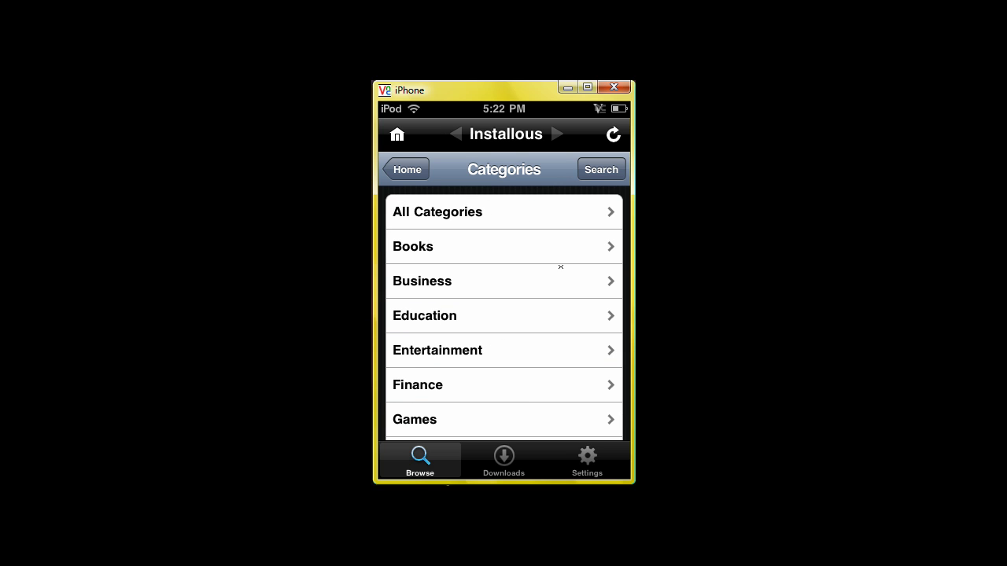
{"action": "left_click", "coordinate": [586, 216]}
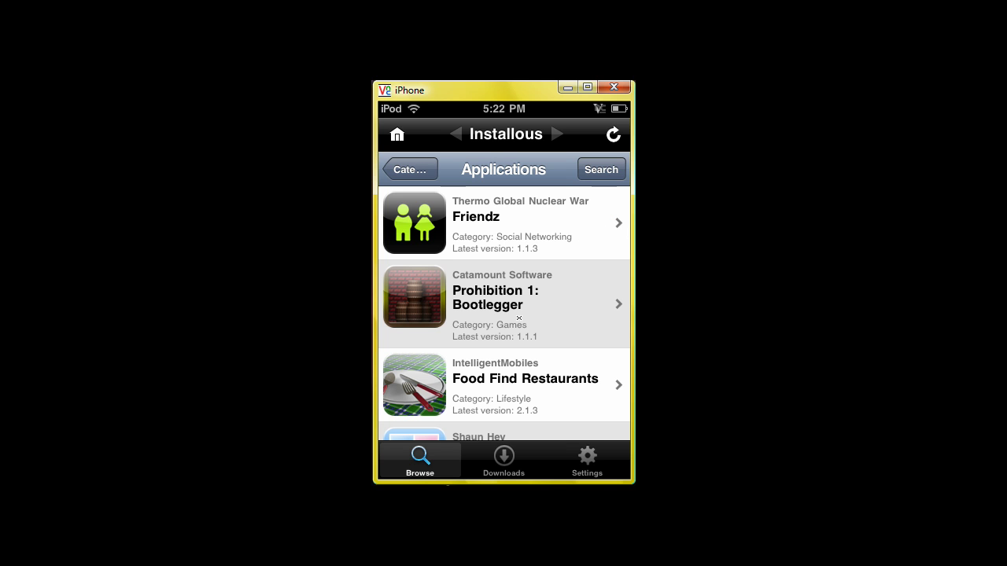
{"action": "left_click_drag", "start_coordinate": [500, 363], "coordinate": [536, 242]}
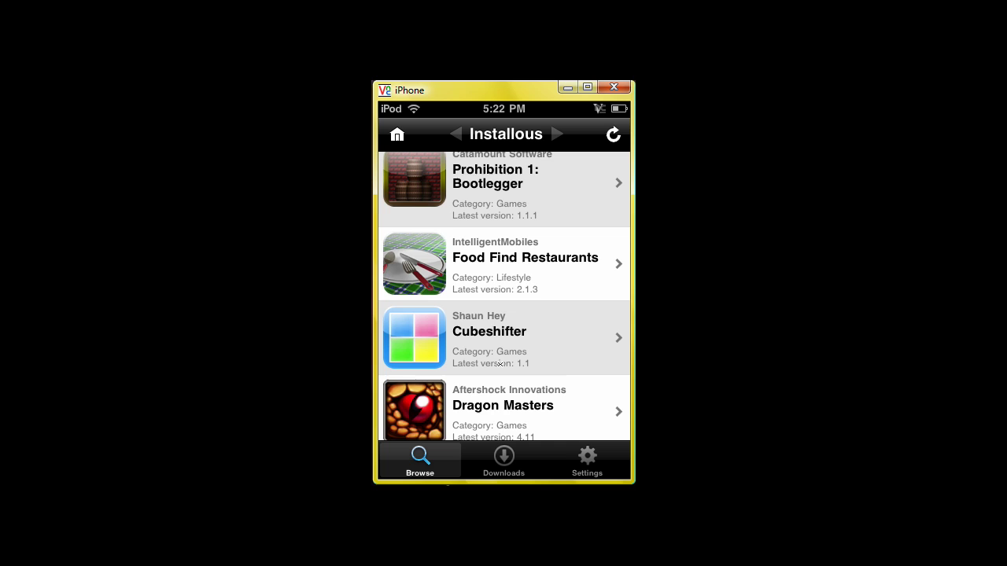
{"action": "left_click_drag", "start_coordinate": [508, 333], "coordinate": [528, 217]}
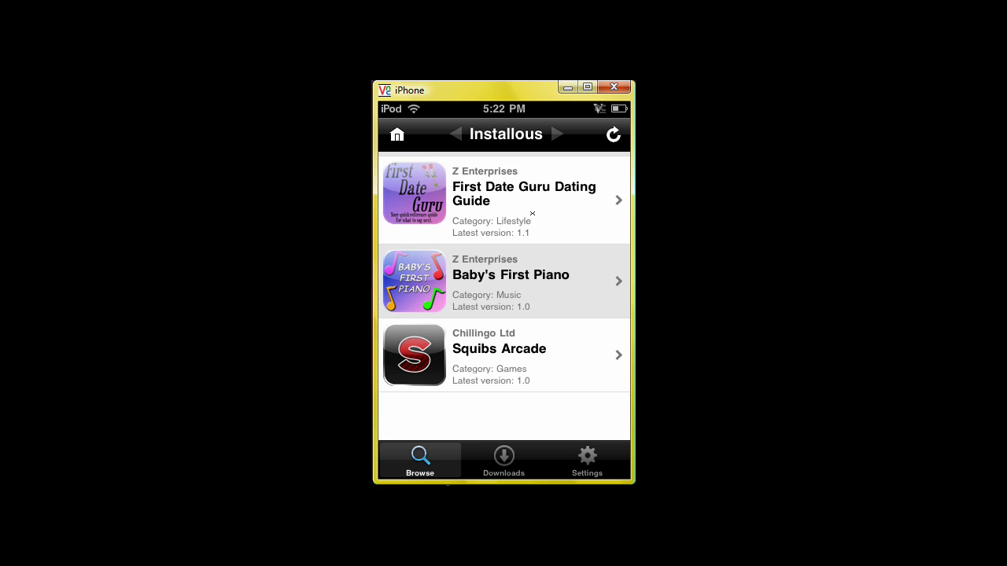
{"action": "scroll", "coordinate": [531, 213], "scroll_direction": "down", "scroll_amount": 5}
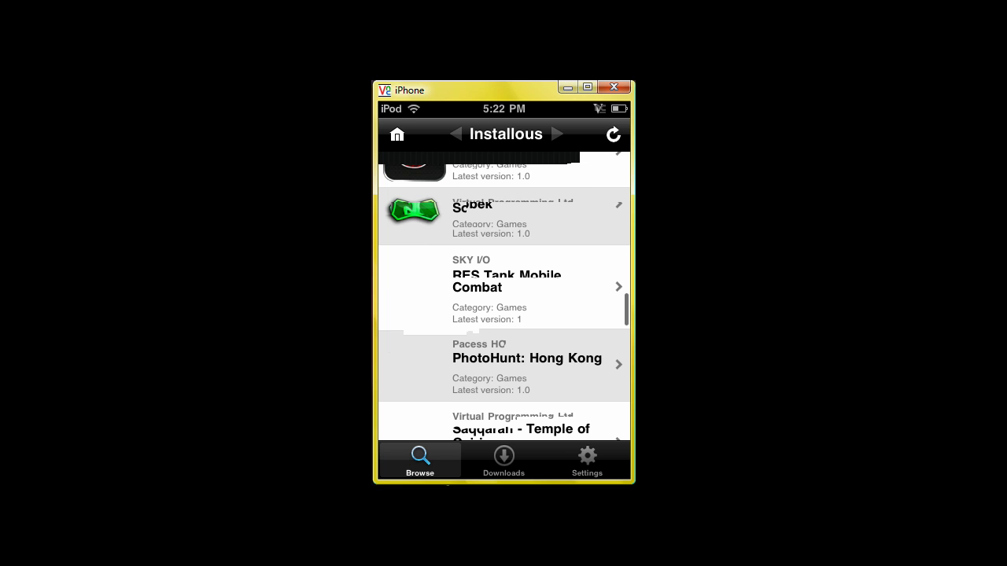
{"action": "scroll", "coordinate": [531, 213], "scroll_direction": "down", "scroll_amount": 5}
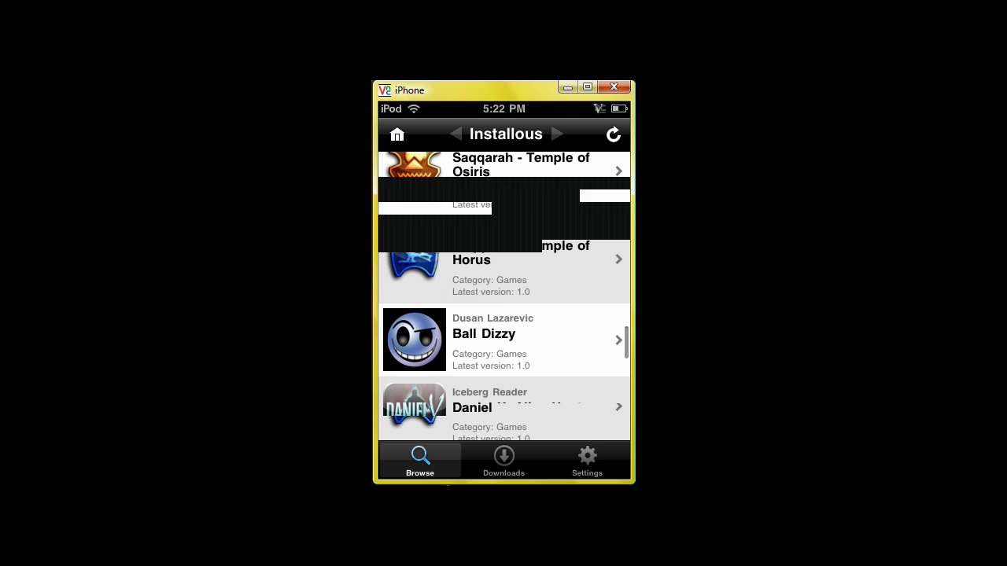
{"action": "scroll", "coordinate": [504, 295], "scroll_direction": "down", "scroll_amount": 5}
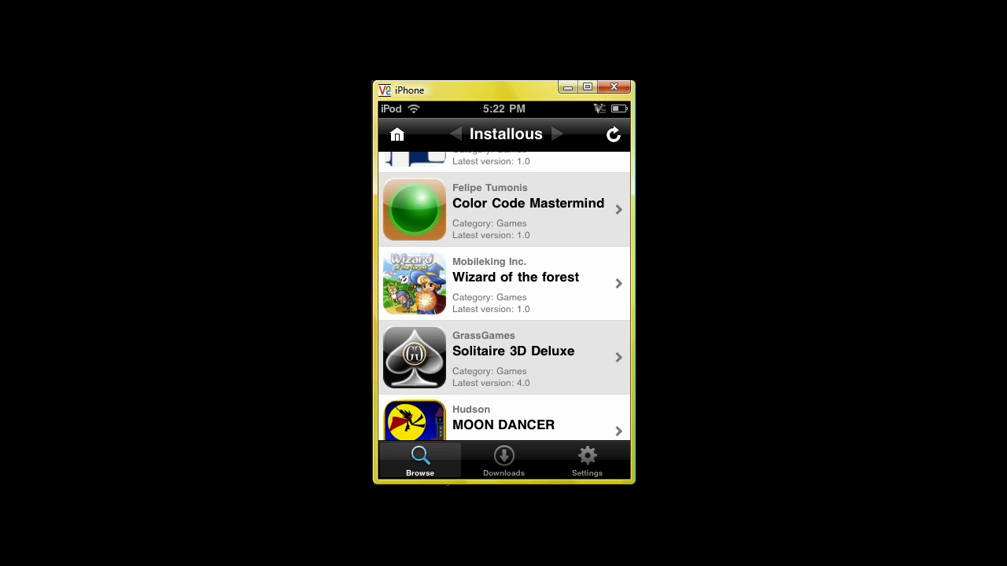
Open Wizard of the forest's details and scroll to its Version 1.0 download section
{"action": "left_click", "coordinate": [513, 294]}
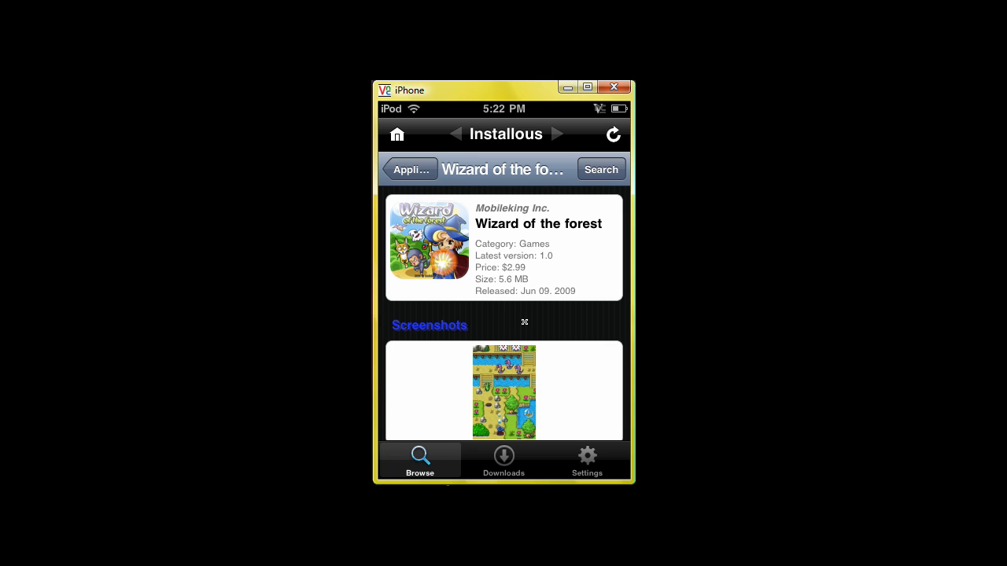
{"action": "scroll", "coordinate": [525, 322], "scroll_direction": "down", "scroll_amount": 3}
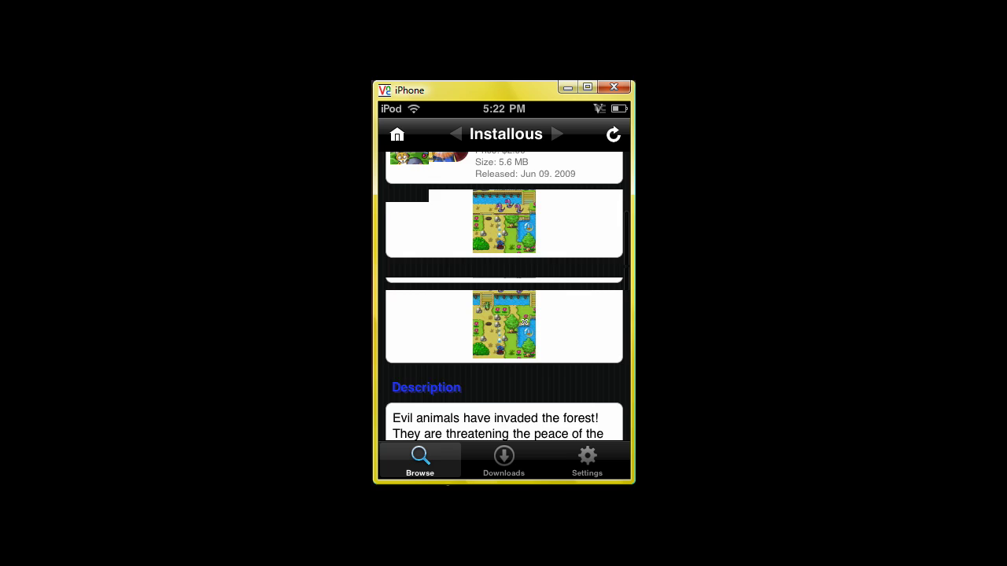
{"action": "scroll", "coordinate": [525, 323], "scroll_direction": "down", "scroll_amount": 15}
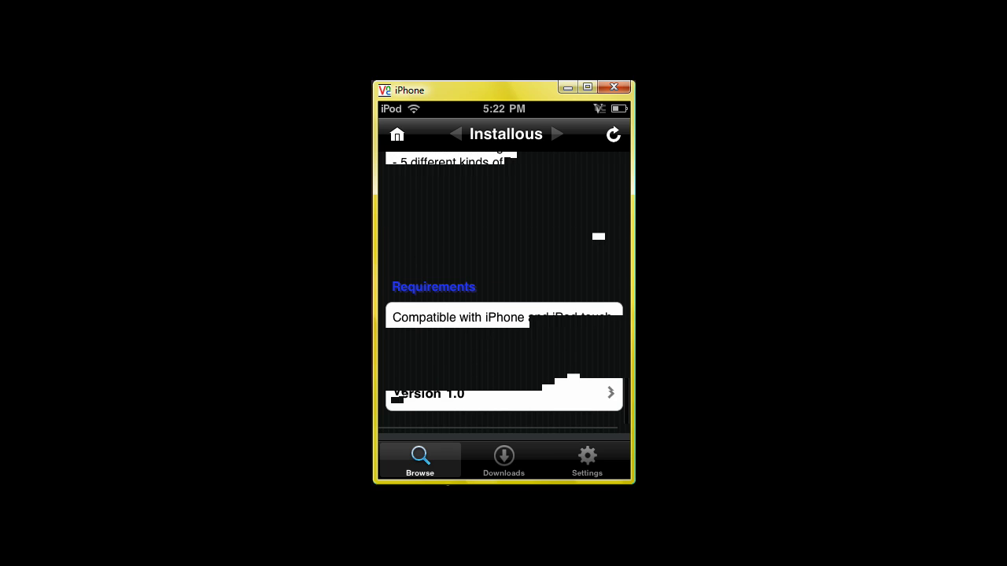
{"action": "scroll", "coordinate": [525, 323], "scroll_direction": "up", "scroll_amount": 2}
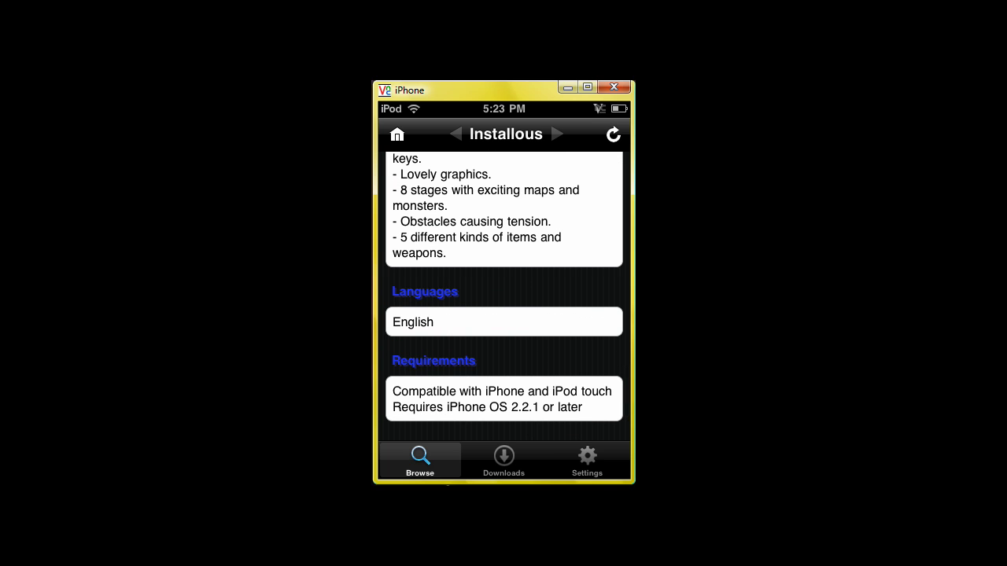
{"action": "scroll", "coordinate": [525, 323], "scroll_direction": "up", "scroll_amount": 7}
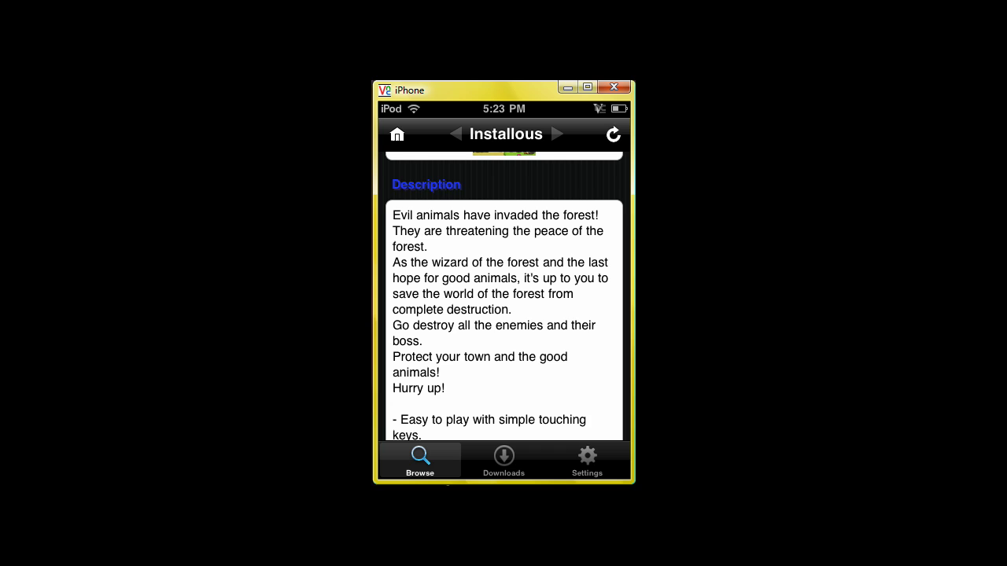
{"action": "scroll", "coordinate": [524, 322], "scroll_direction": "down", "scroll_amount": 12}
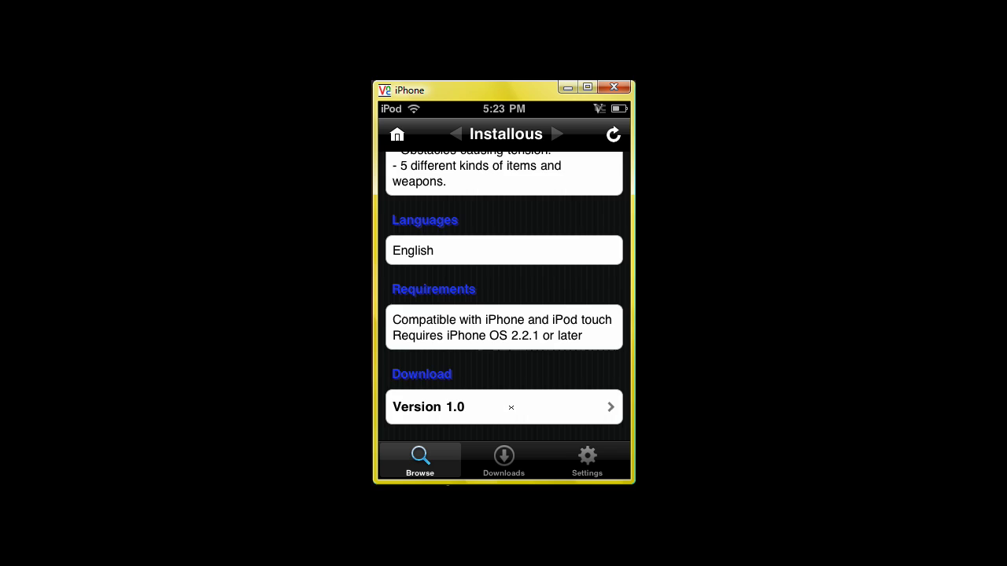
{"action": "scroll", "coordinate": [510, 407], "scroll_direction": "up", "scroll_amount": 15}
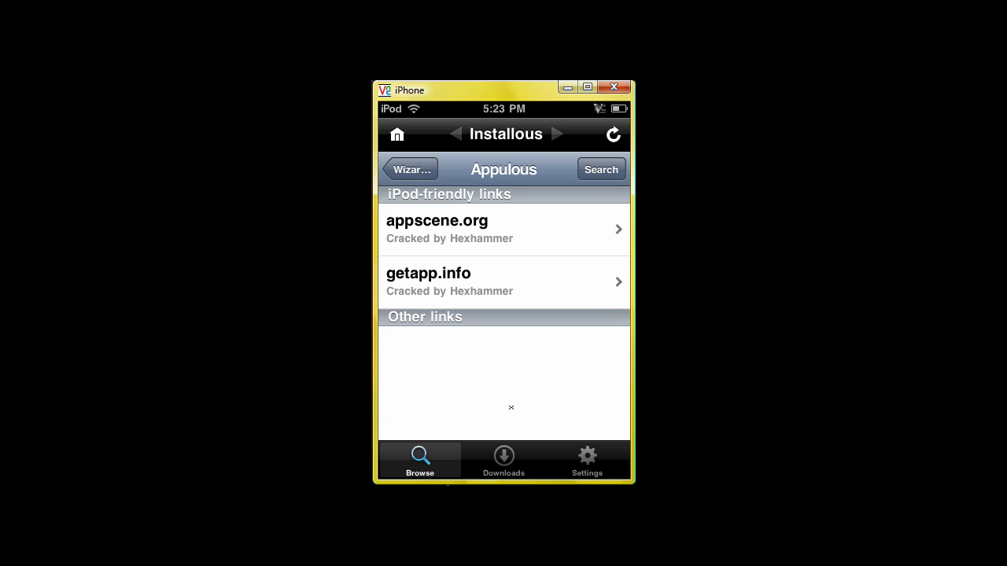
Choose the appscene.org link and submit the CAPTCHA code, ending on AppScene's Download Error page
{"action": "left_click", "coordinate": [469, 228]}
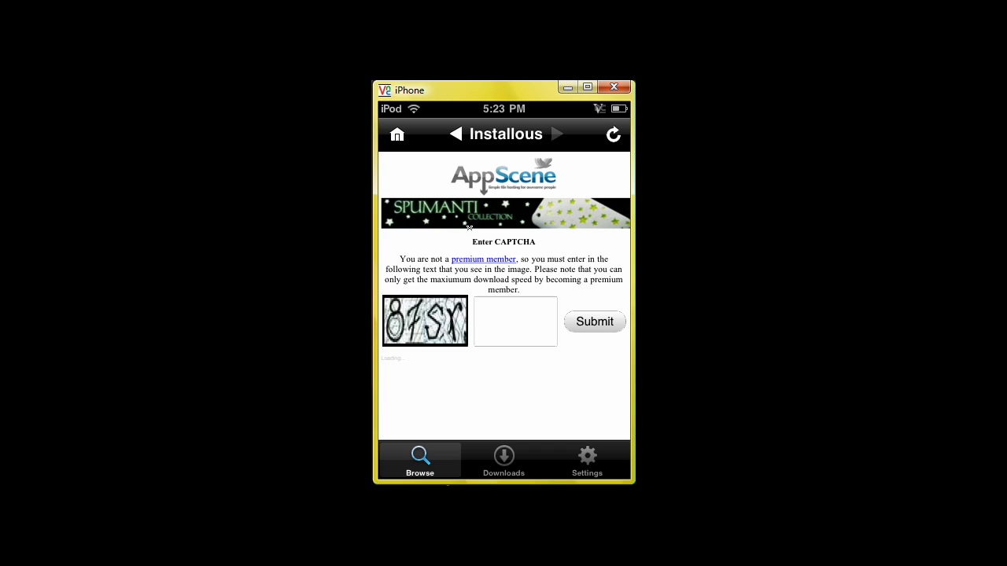
{"action": "left_click", "coordinate": [515, 321]}
{"action": "left_click", "coordinate": [409, 461]}
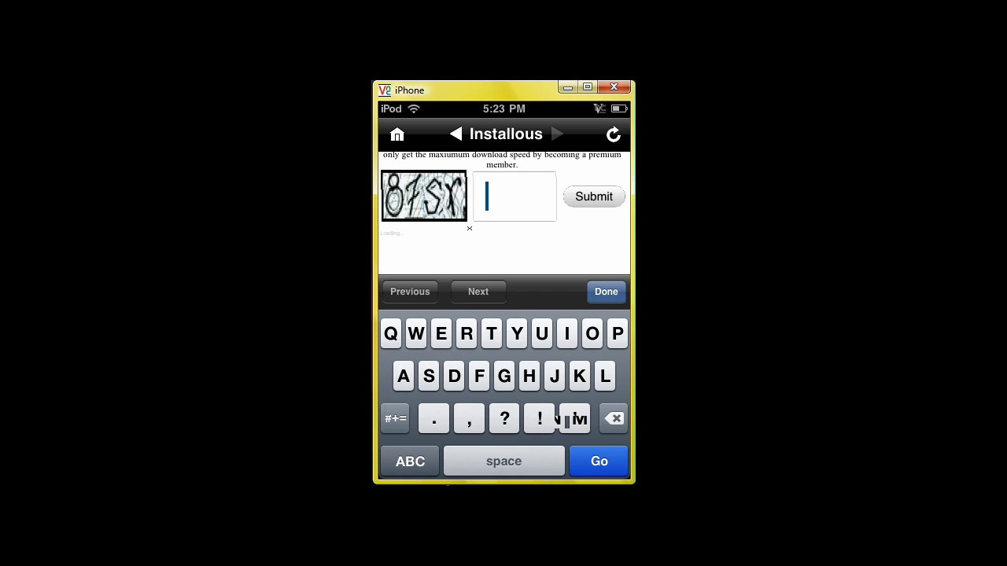
{"action": "left_click", "coordinate": [566, 334]}
{"action": "left_click", "coordinate": [541, 333]}
{"action": "left_click", "coordinate": [409, 461]}
{"action": "left_click", "coordinate": [428, 376]}
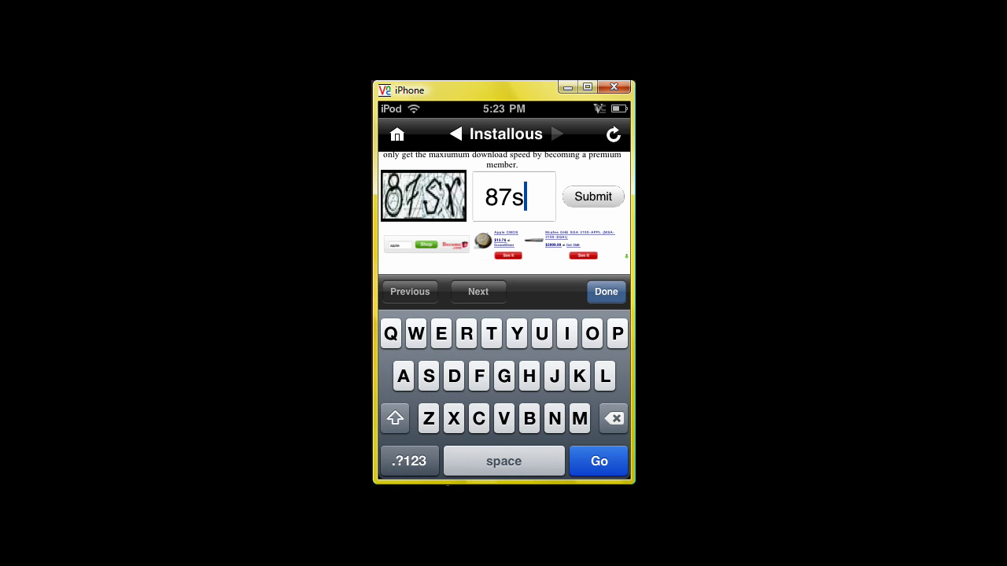
{"action": "type", "text": "r"}
{"action": "key", "text": "Return"}
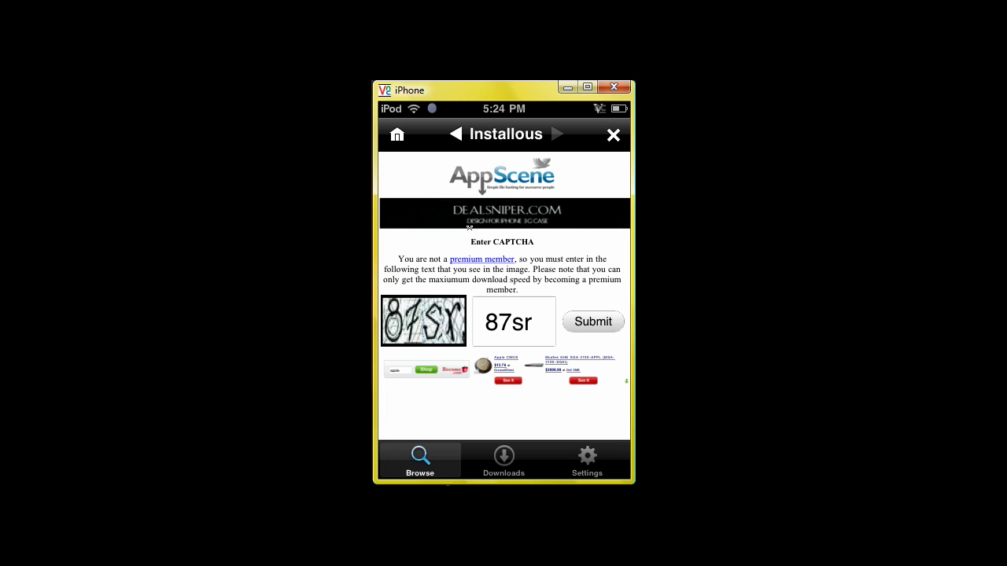
{"action": "left_click", "coordinate": [470, 228]}
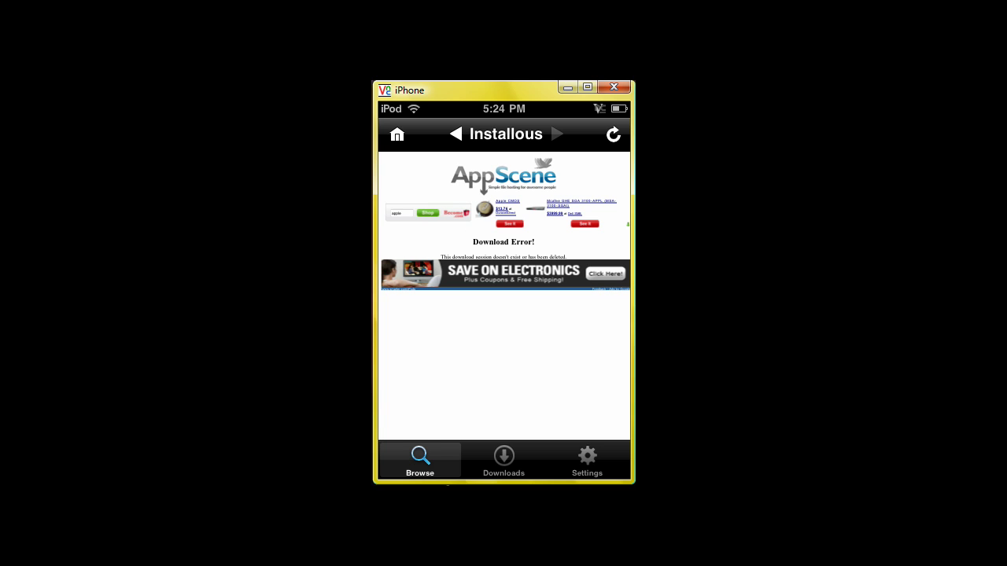
Return to the Appulous home page and list newest updates from all categories
{"action": "left_click", "coordinate": [397, 134]}
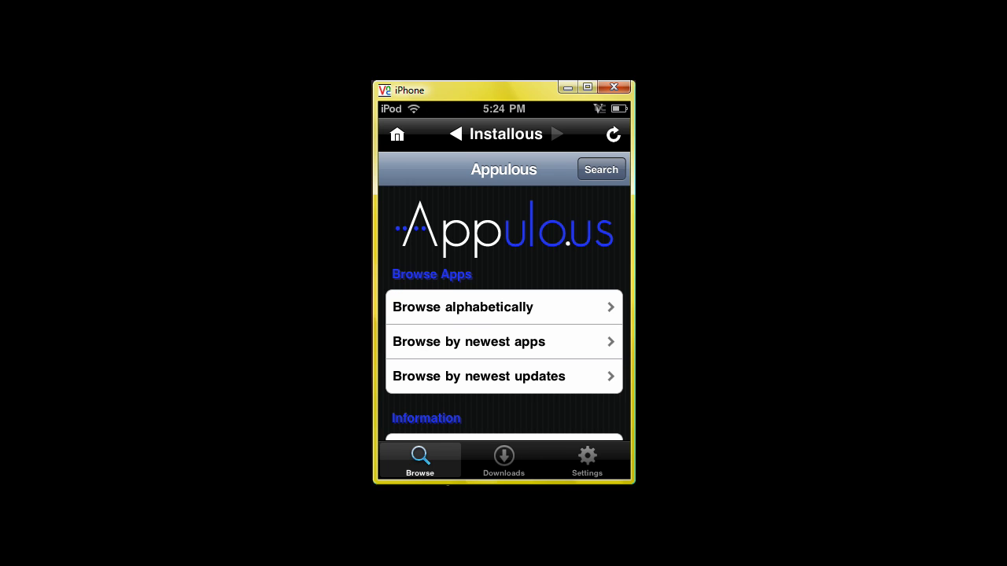
{"action": "left_click", "coordinate": [478, 376]}
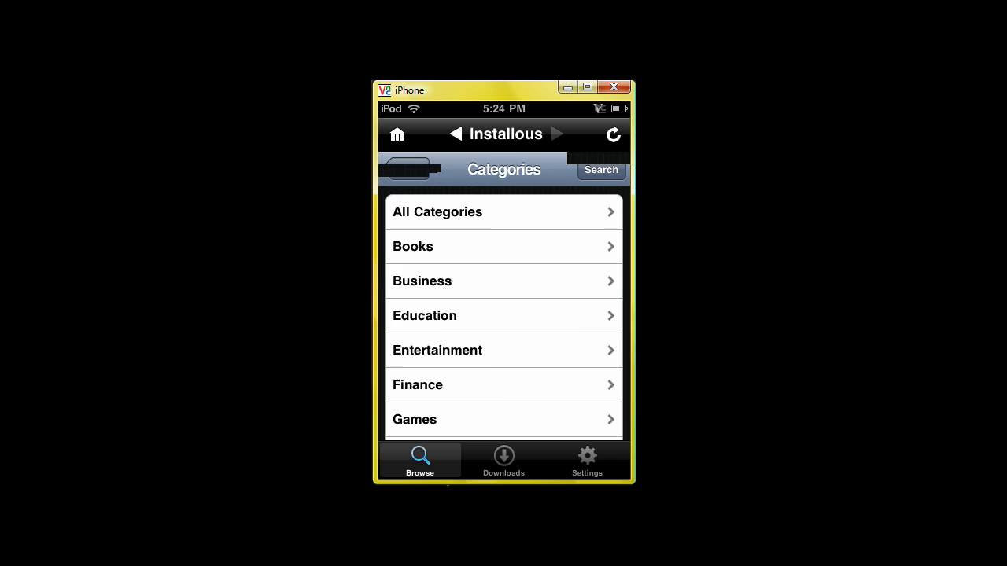
{"action": "left_click", "coordinate": [472, 212]}
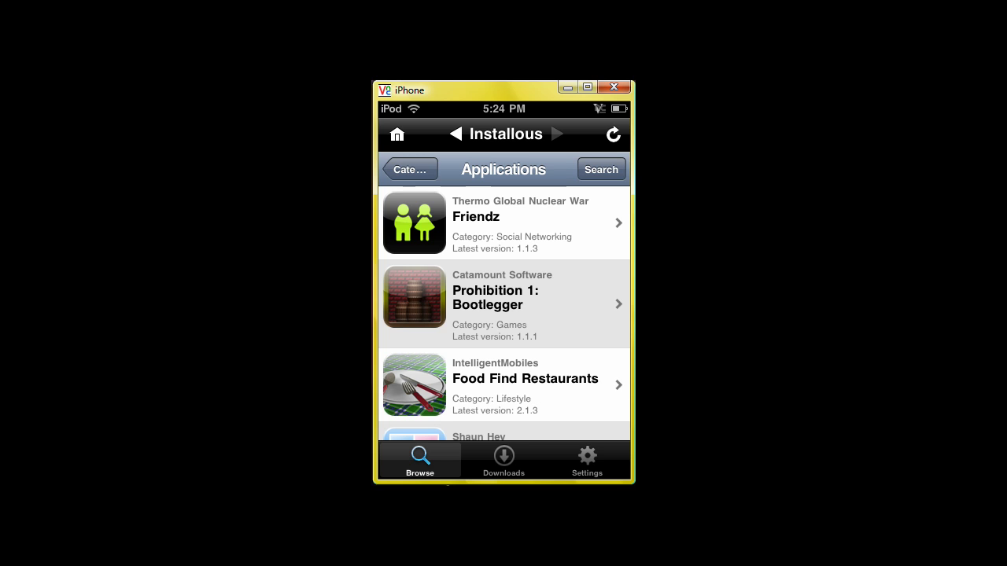
Open Friendz's details and show the download links for version 1.1.3
{"action": "left_click", "coordinate": [488, 222]}
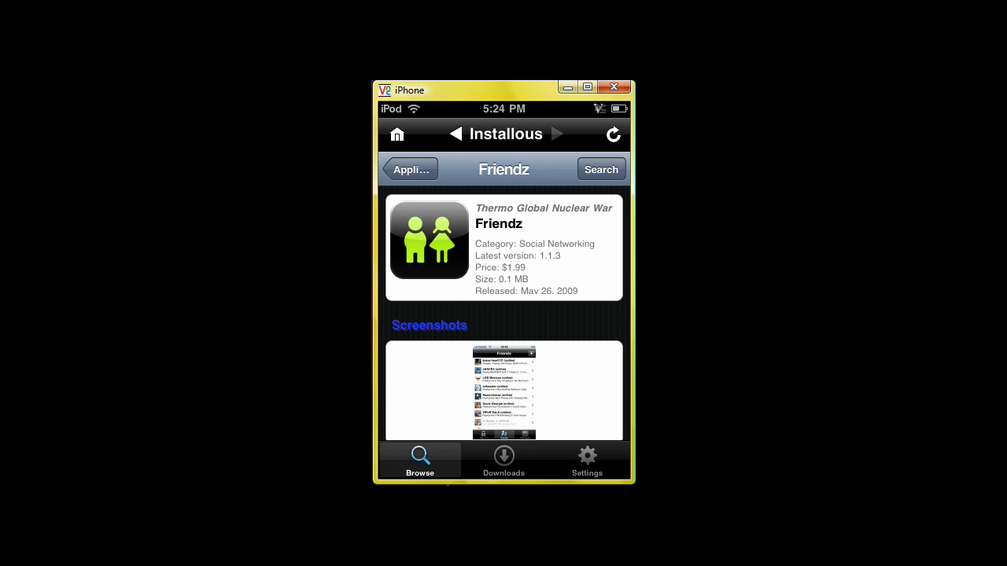
{"action": "scroll", "coordinate": [508, 295], "scroll_direction": "down", "scroll_amount": 10}
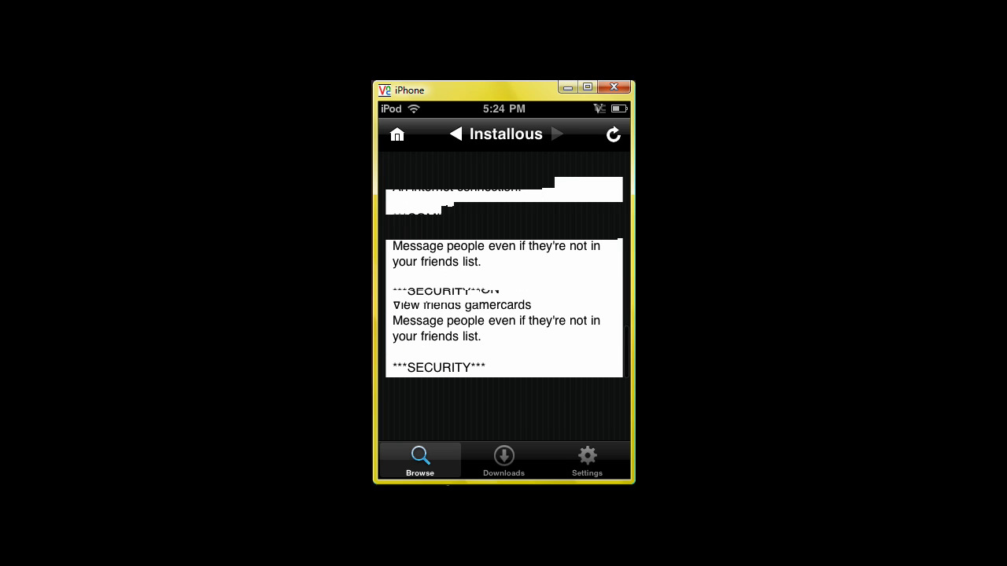
{"action": "scroll", "coordinate": [504, 296], "scroll_direction": "down", "scroll_amount": 5}
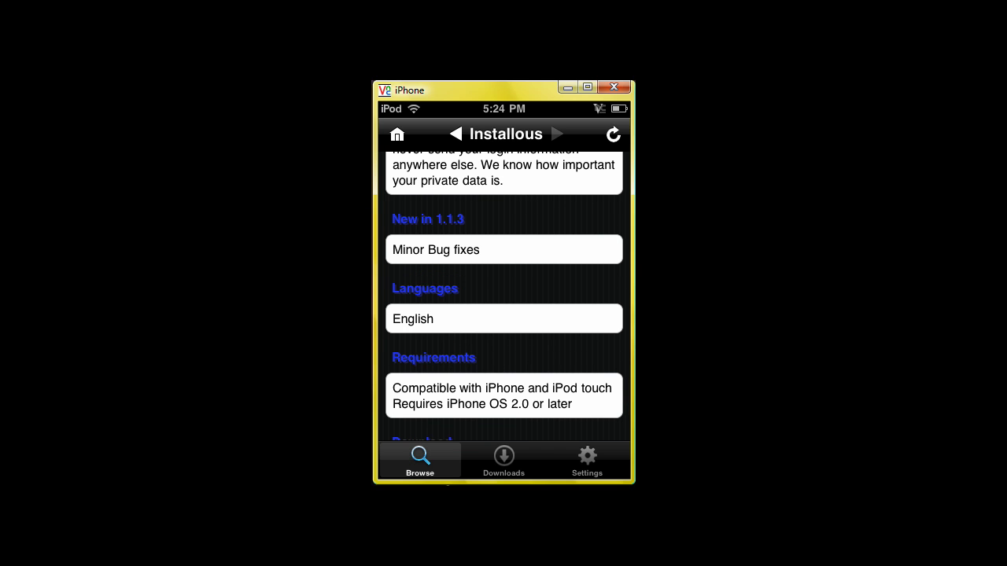
{"action": "scroll", "coordinate": [505, 295], "scroll_direction": "down", "scroll_amount": 3}
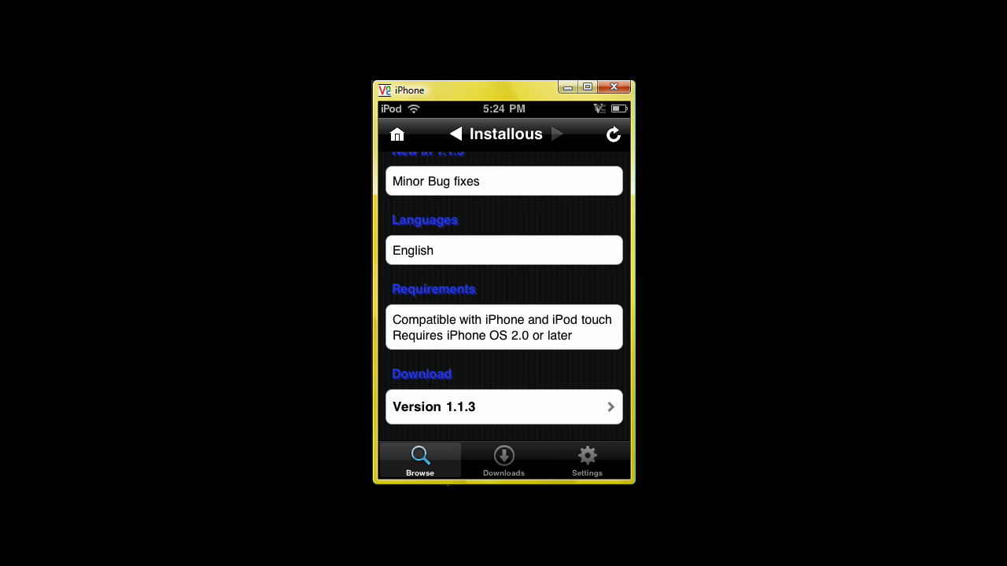
{"action": "left_click", "coordinate": [503, 406]}
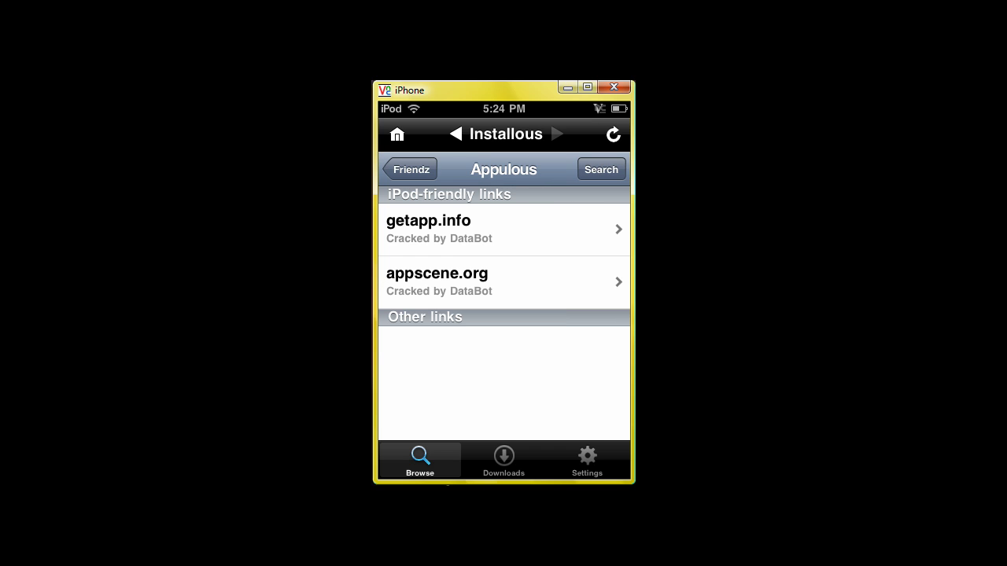
Pick the appscene.org link for Friendz and enter the displayed CAPTCHA code
{"action": "left_click", "coordinate": [471, 282]}
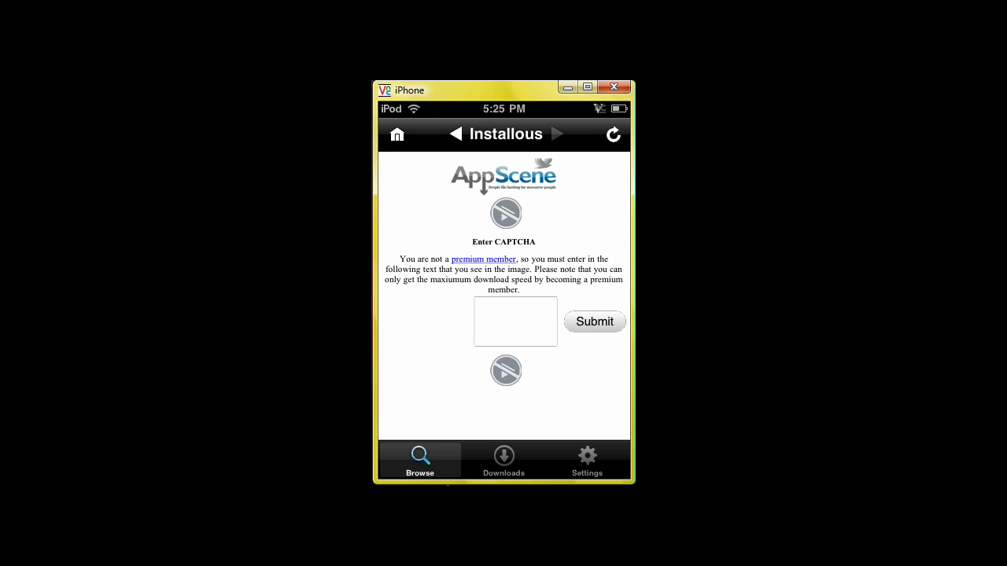
{"action": "left_click", "coordinate": [515, 321]}
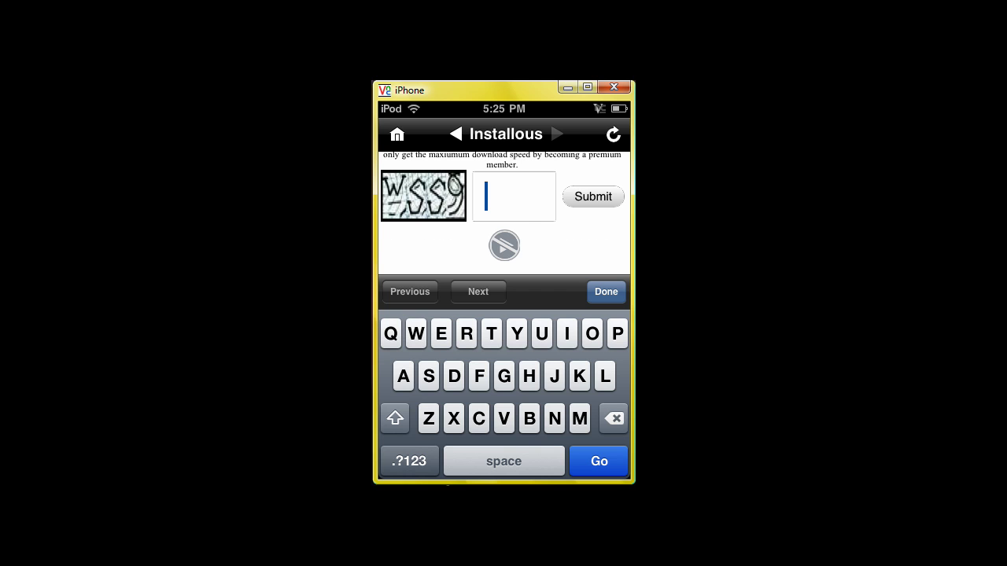
{"action": "type", "text": "Wss"}
{"action": "left_click", "coordinate": [409, 461]}
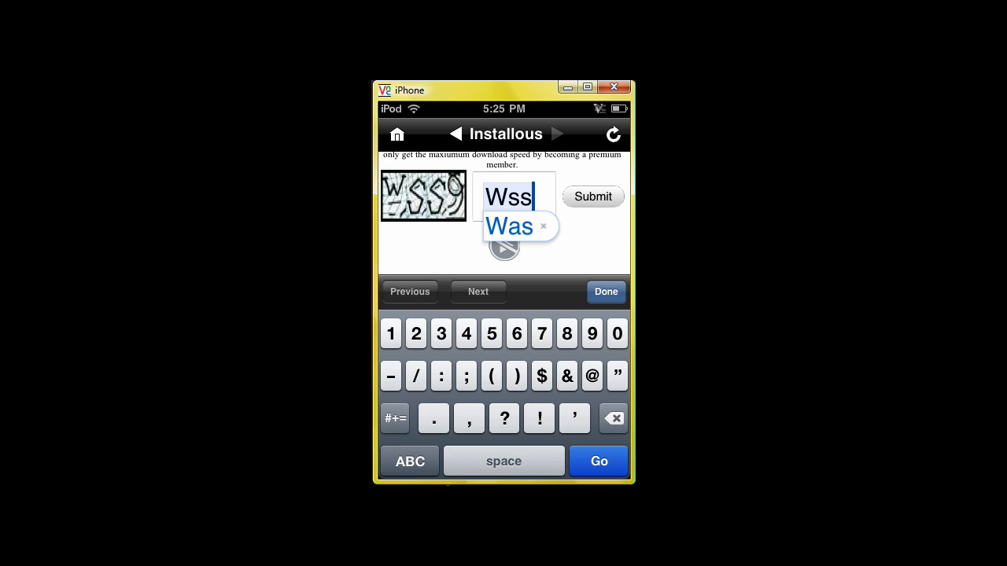
{"action": "type", "text": "9"}
{"action": "left_click", "coordinate": [606, 291]}
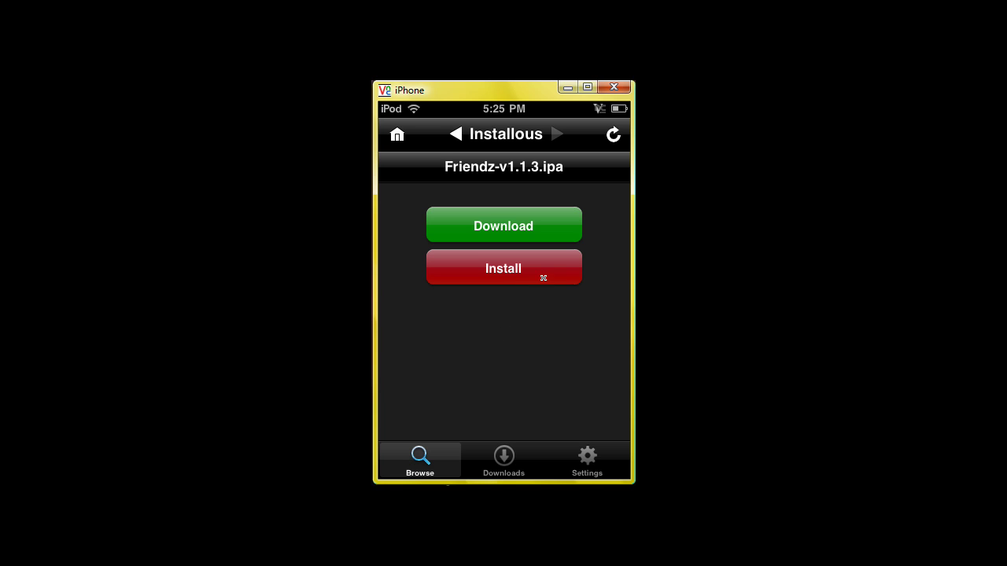
Download Friendz-v1.1.3.ipa to 100% and check it in the Downloads list
{"action": "left_click", "coordinate": [508, 221]}
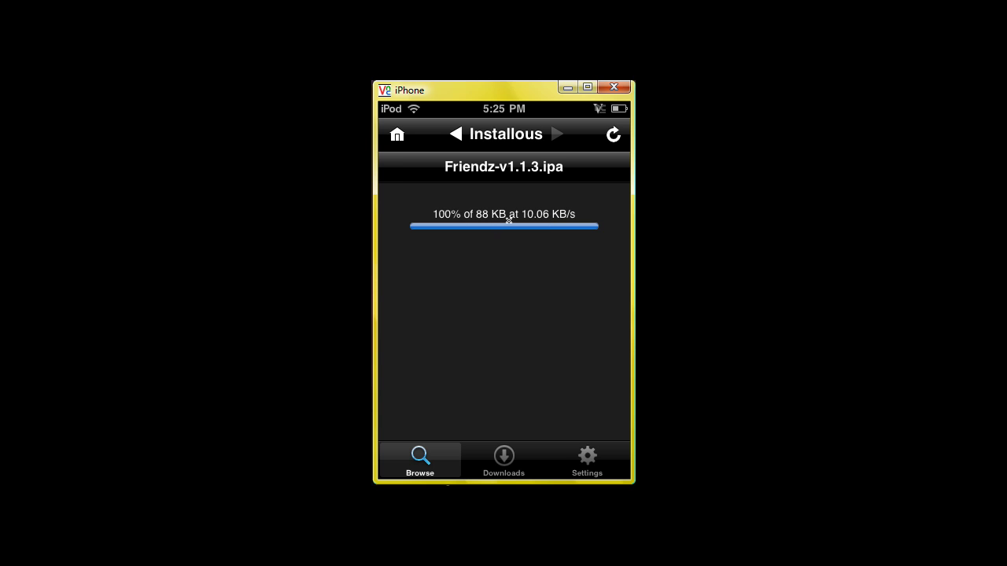
{"action": "left_click", "coordinate": [509, 459]}
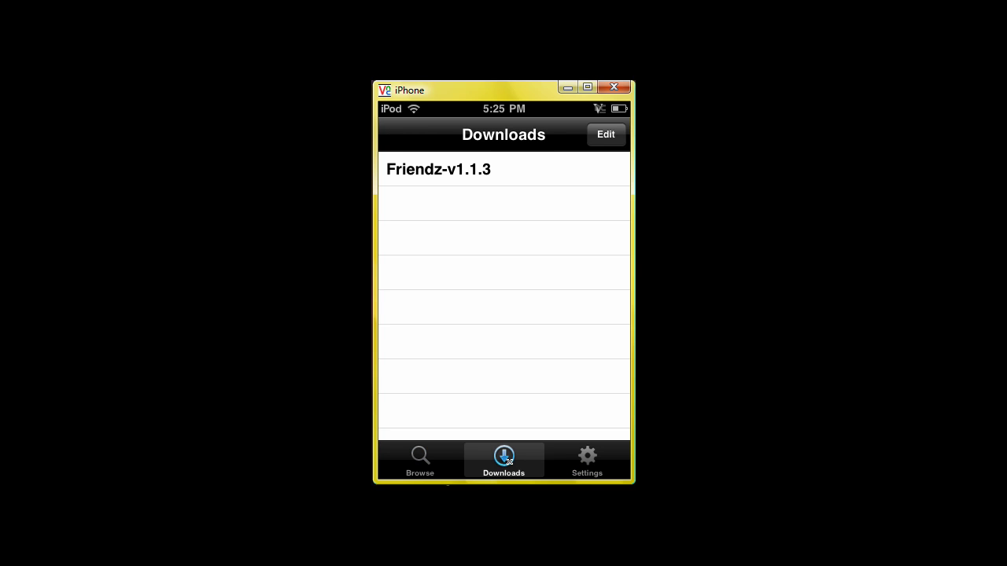
{"action": "left_click", "coordinate": [527, 412]}
{"action": "left_click", "coordinate": [587, 454]}
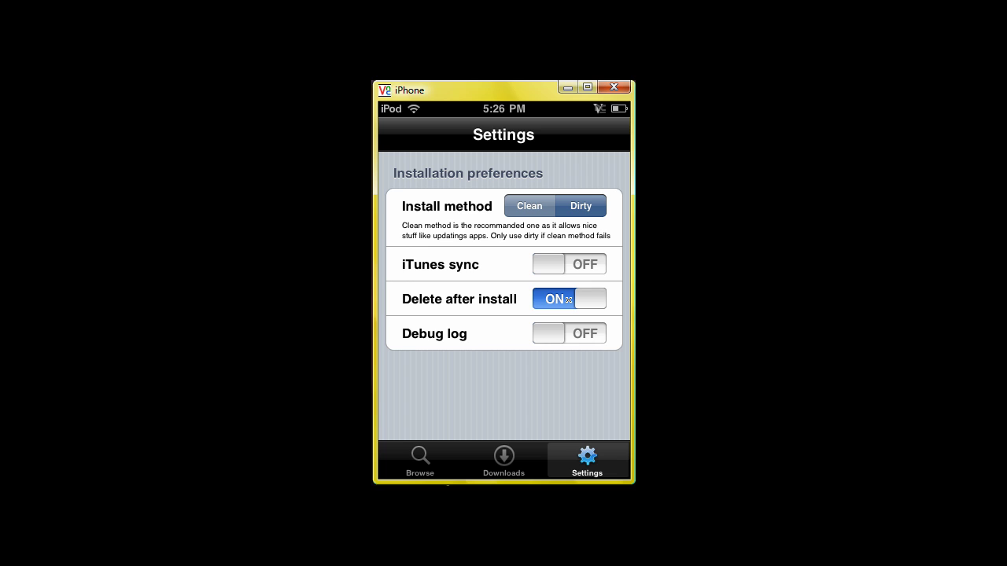
{"action": "left_click", "coordinate": [496, 456]}
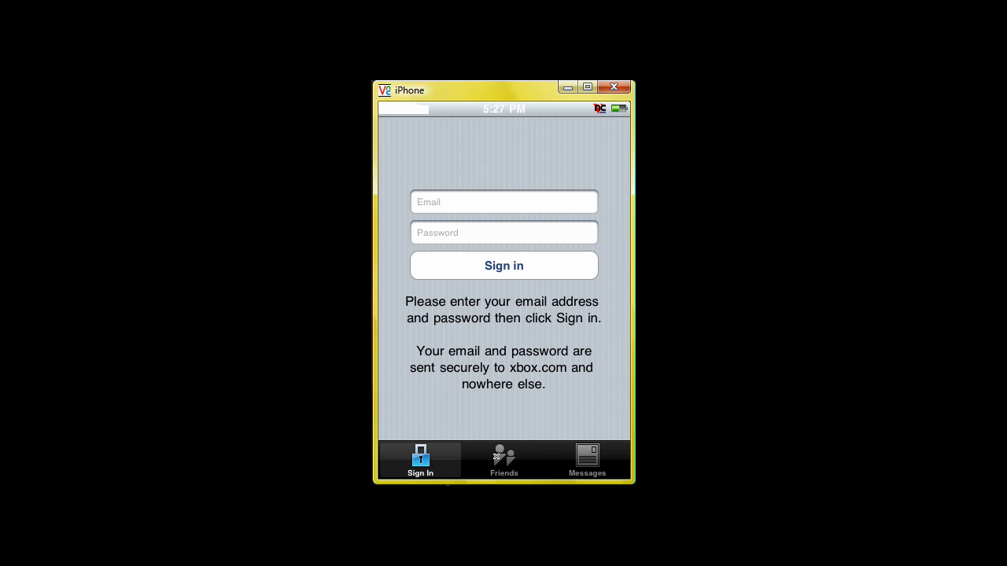
Sign in to Friendz with the account e-mail and password, then open the friends list
{"action": "left_click", "coordinate": [496, 457]}
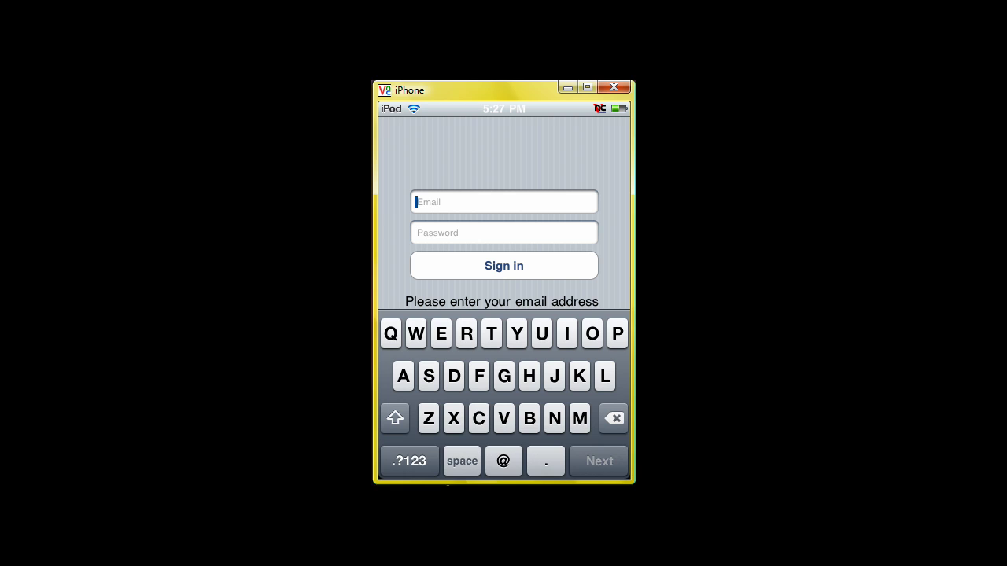
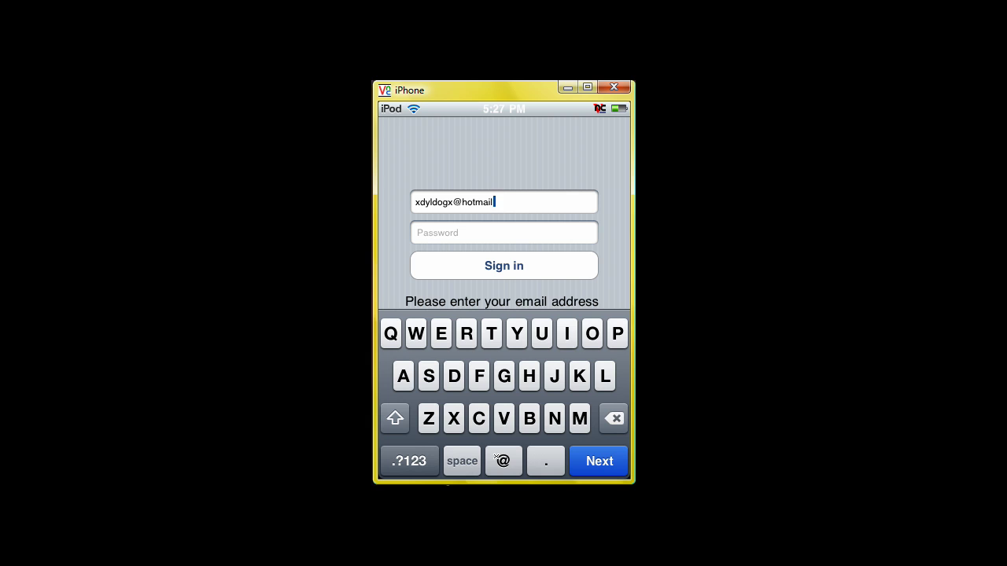
{"action": "key", "text": "Return"}
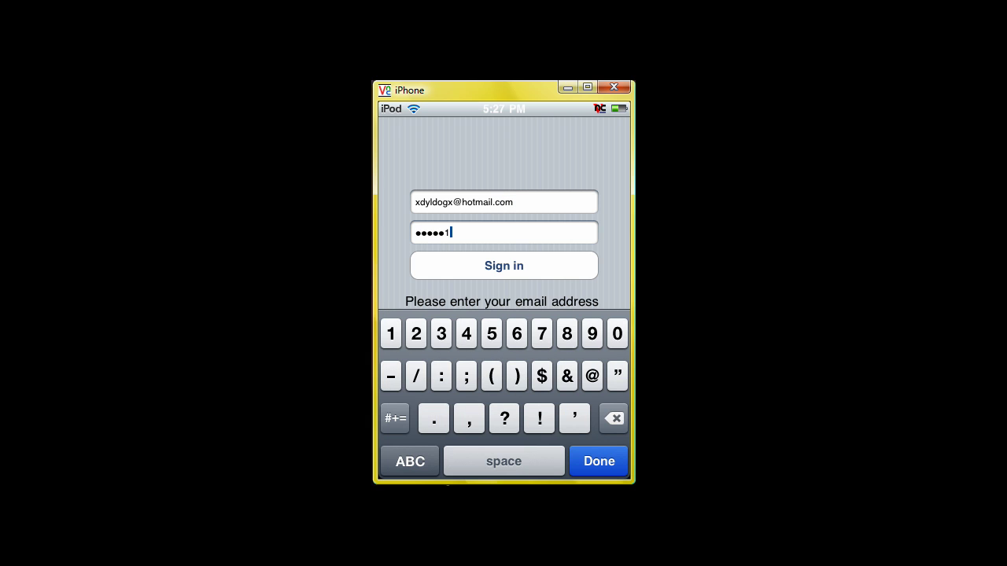
{"action": "key", "text": "Return"}
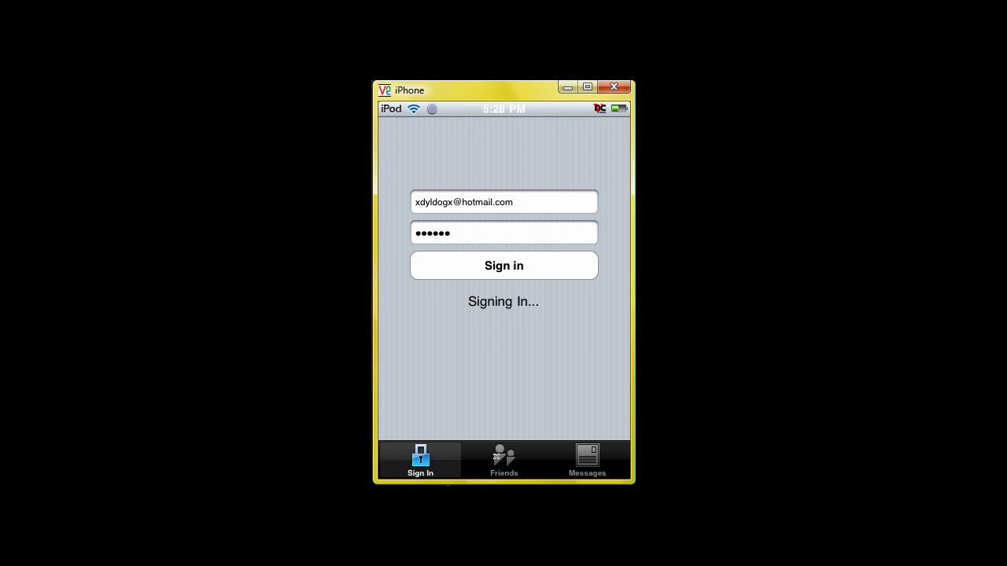
{"action": "left_click", "coordinate": [496, 456]}
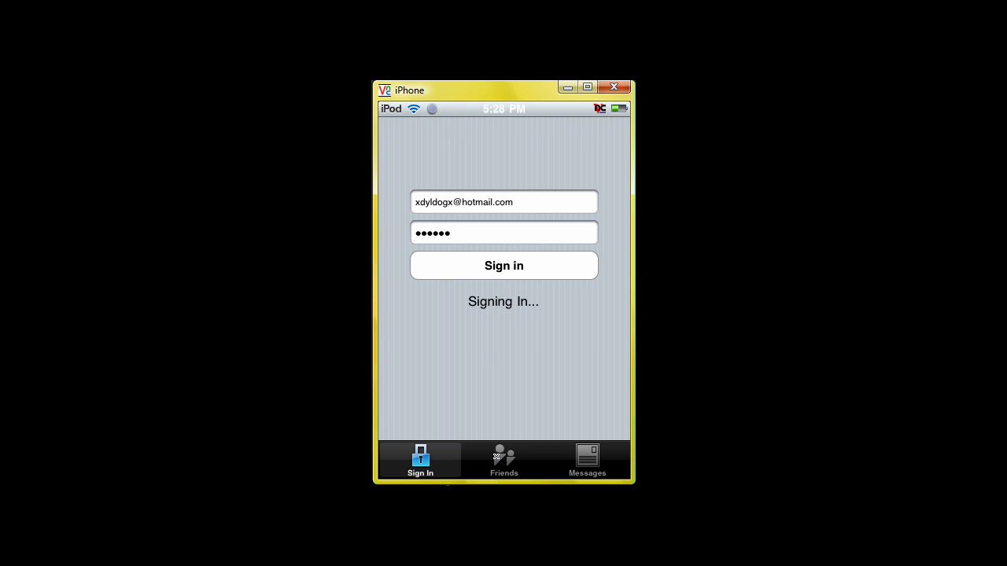